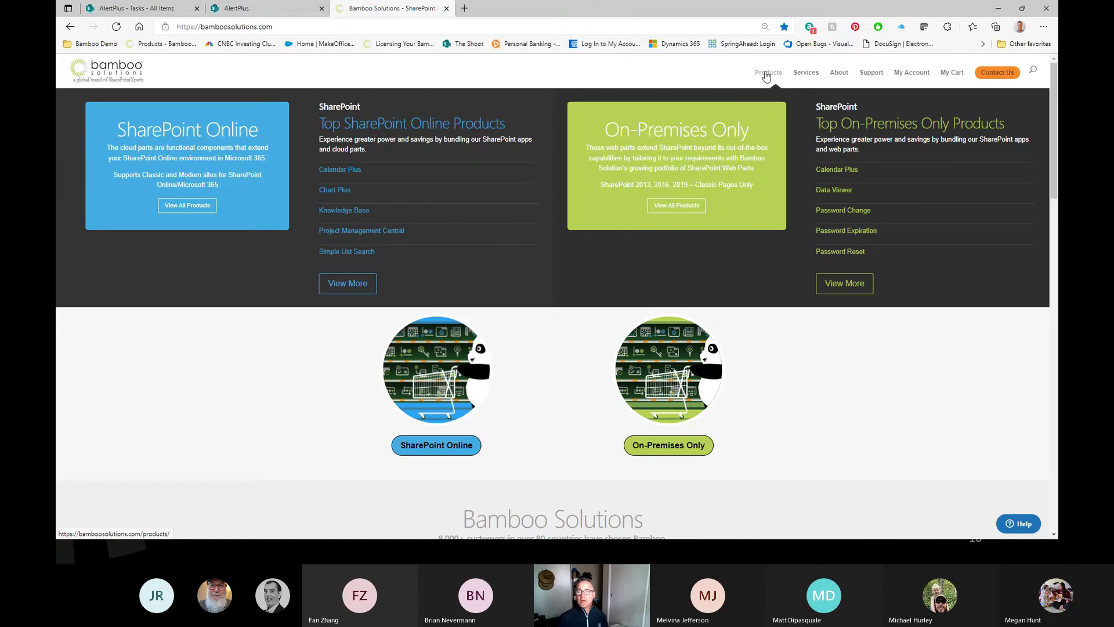
Open the SharePoint Online product page for Alert Plus and review its key features, Azure information and pricing.
left_click(179, 210)
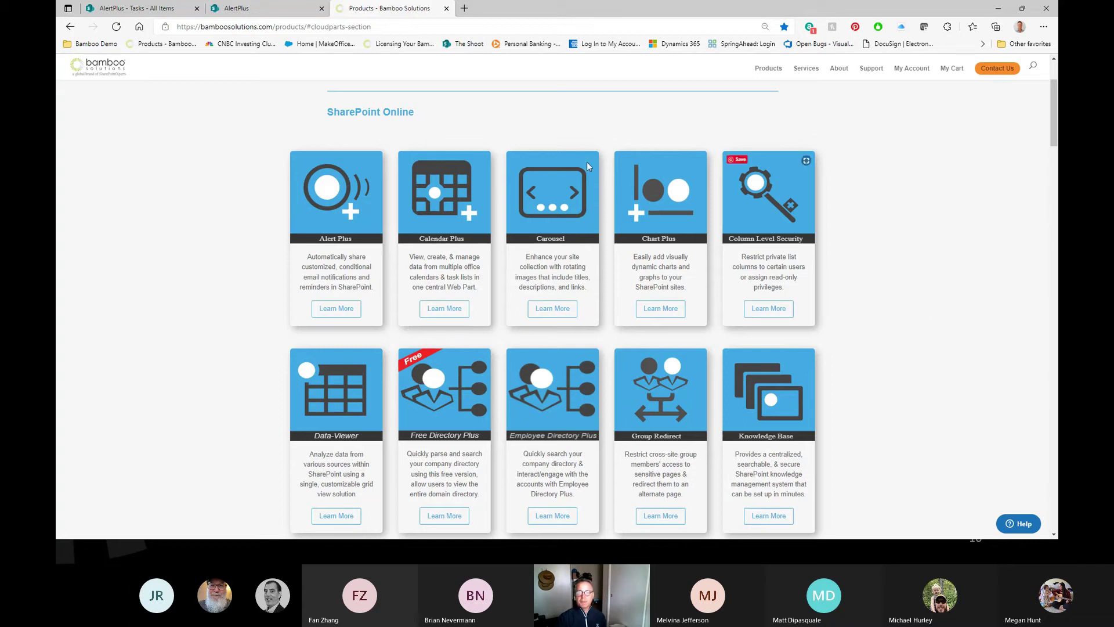
left_click(341, 314)
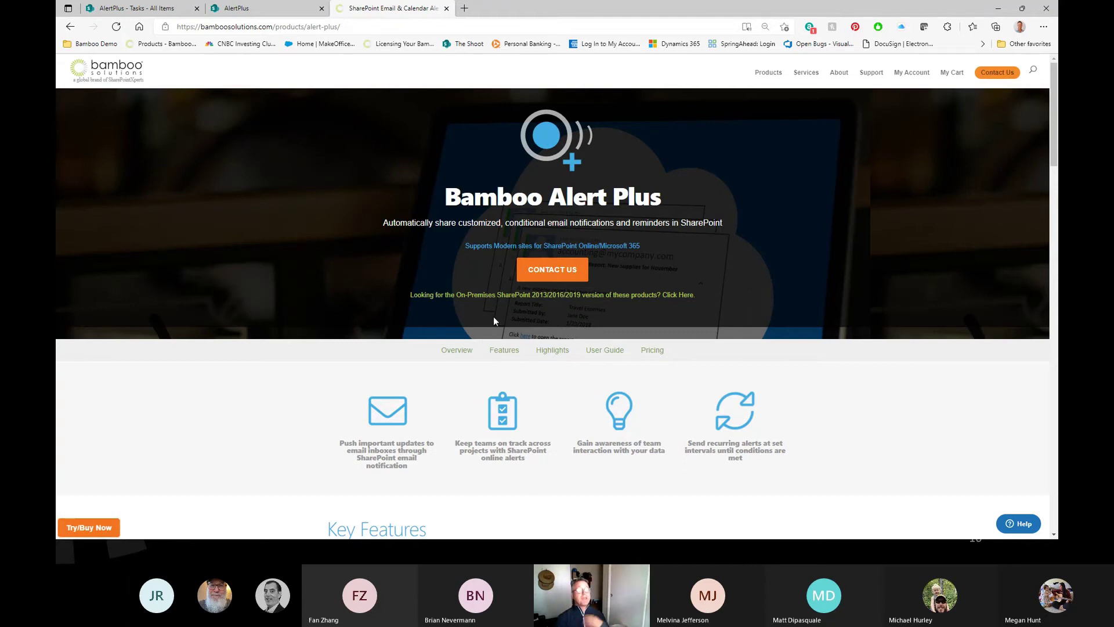
scroll(494, 317, "down", 5)
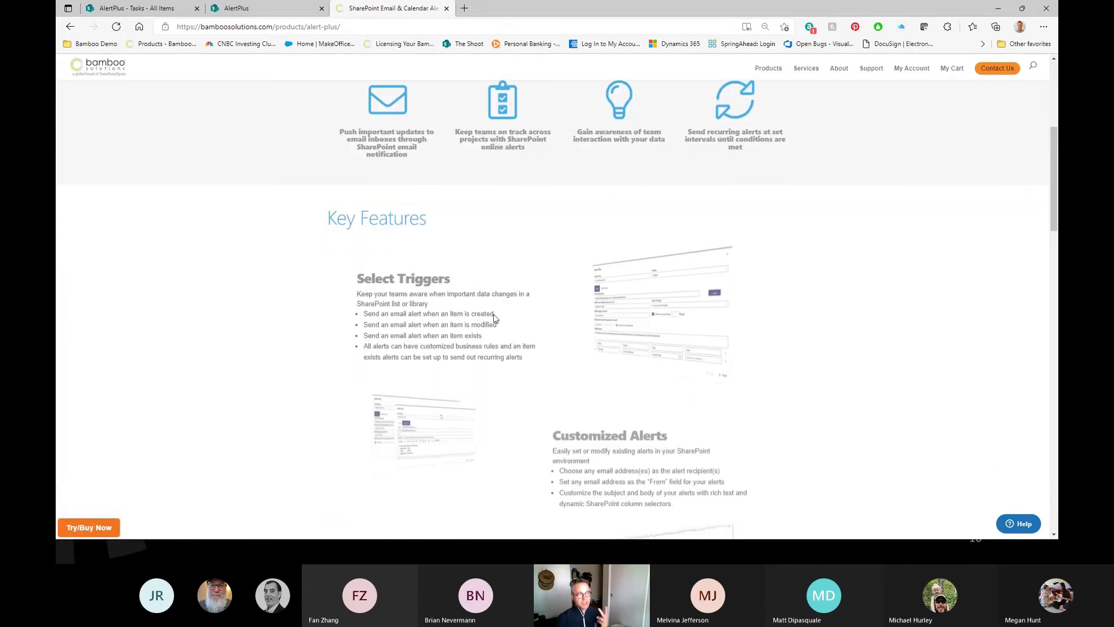
scroll(493, 314, "down", 8)
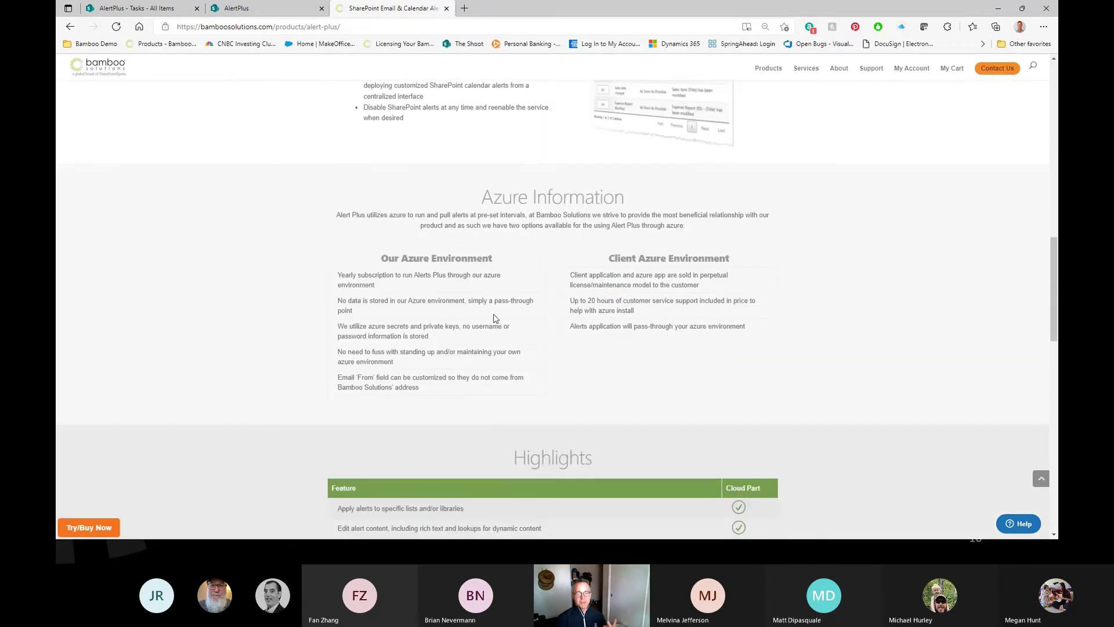
scroll(494, 318, "down", 11)
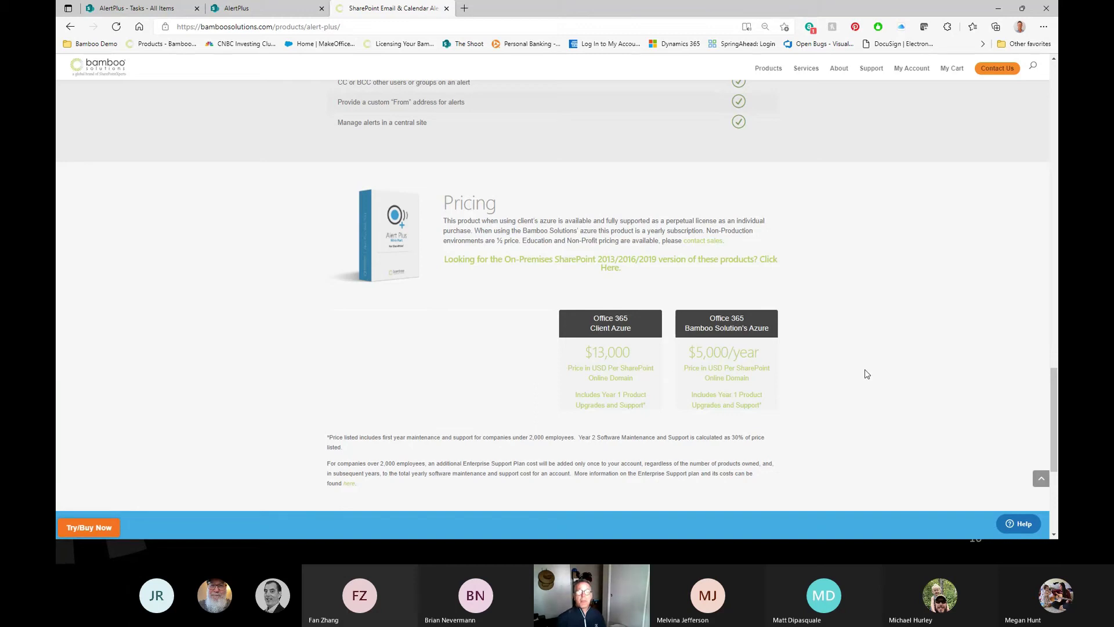
Review the items in the Tasks list and the existing alerts on the AlertPlus SharePoint page.
left_click(261, 8)
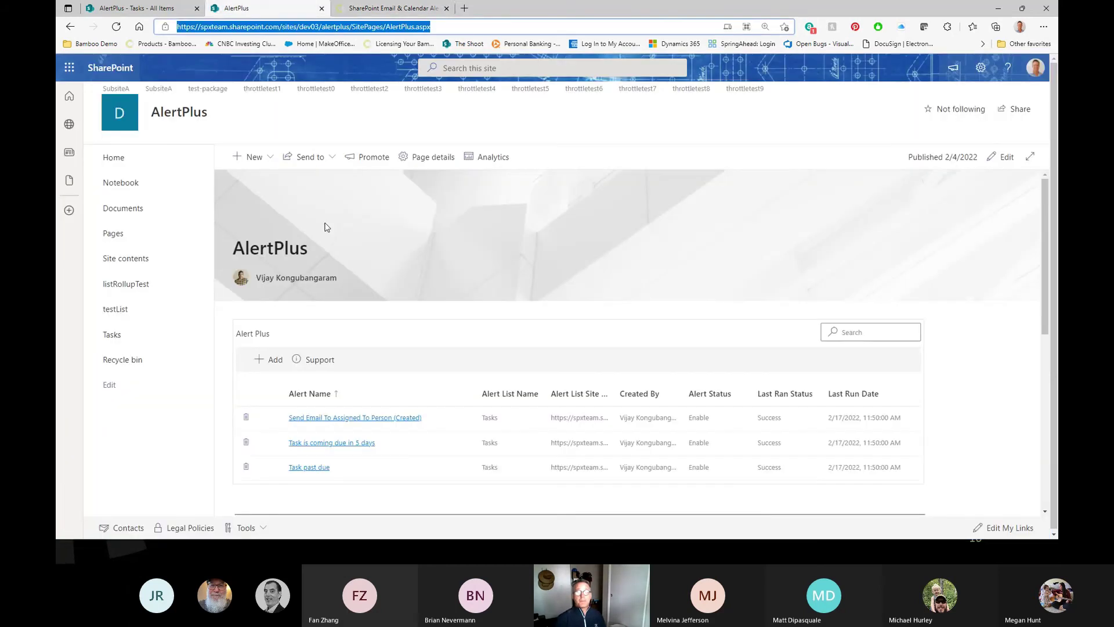
left_click(131, 10)
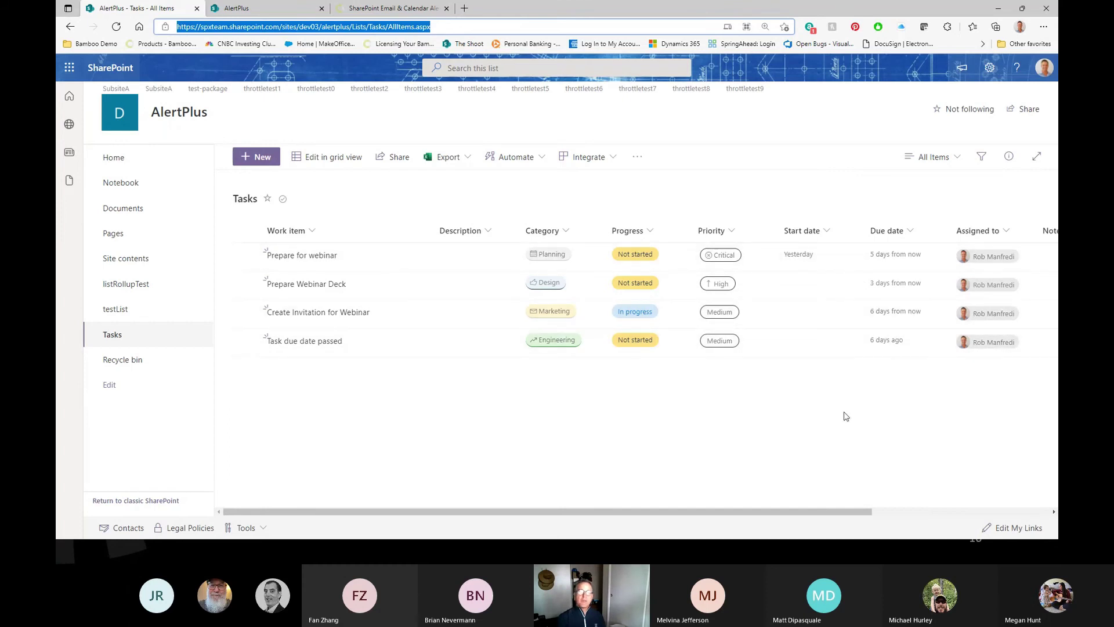
left_click(260, 9)
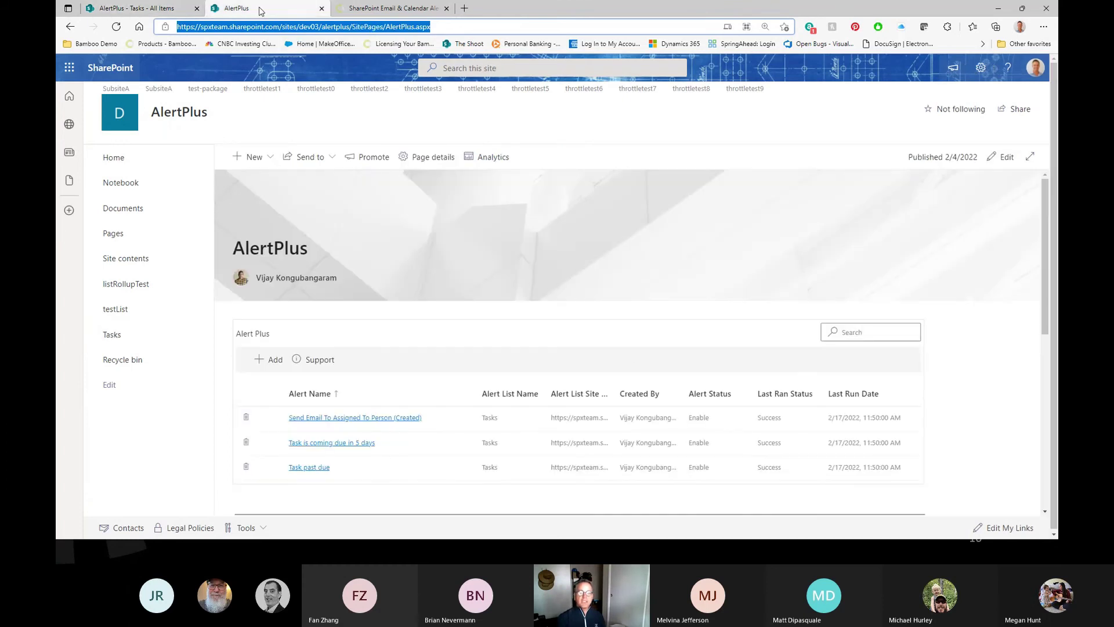
scroll(633, 350, "down", 3)
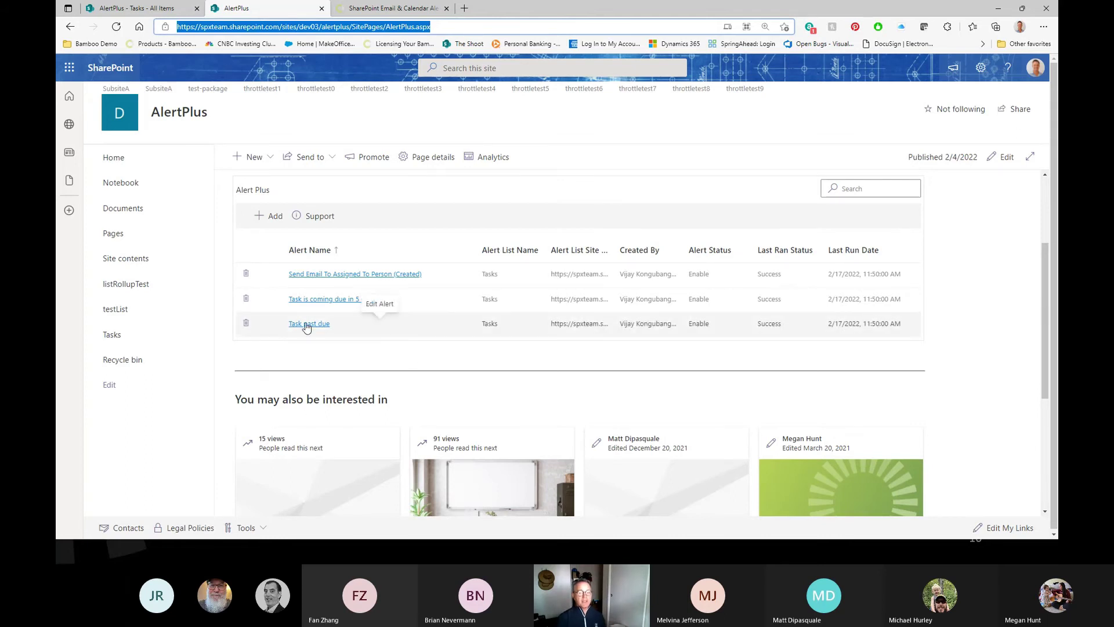
Open the "Send Email To Assigned To Person (Created)" alert and check its status and source list choices, keeping the Tasks list.
left_click(347, 279)
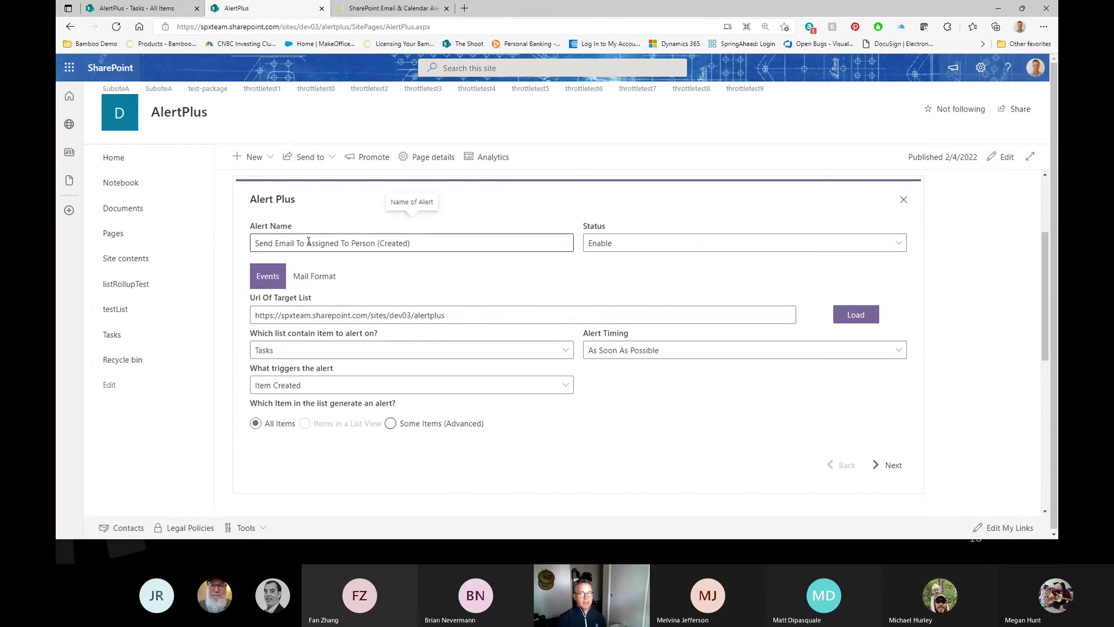
left_click(633, 250)
left_click(632, 251)
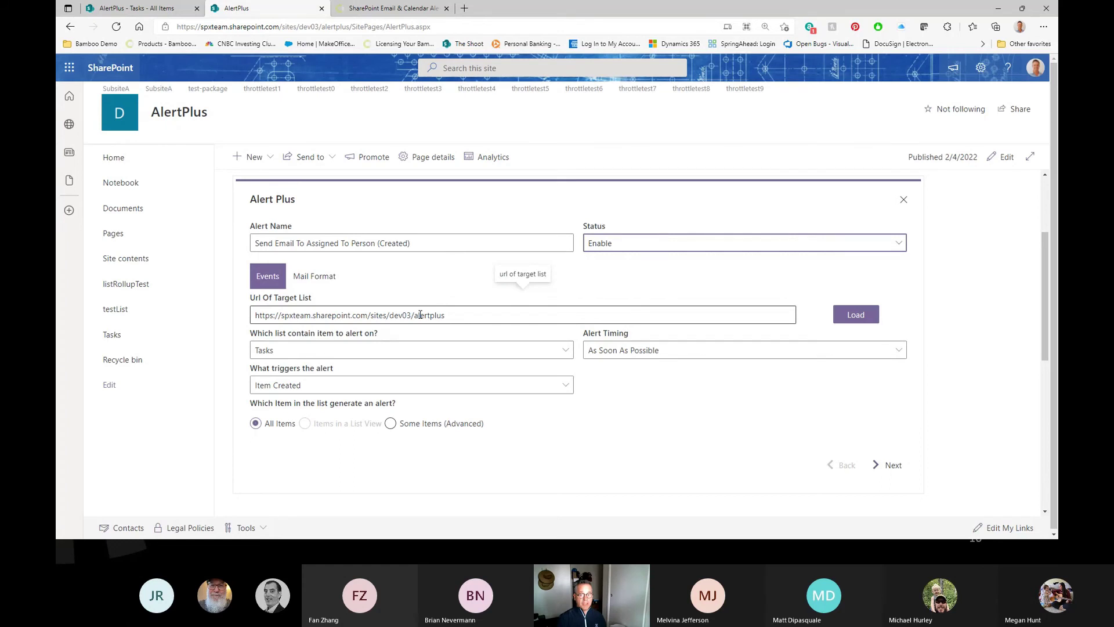
left_click(318, 352)
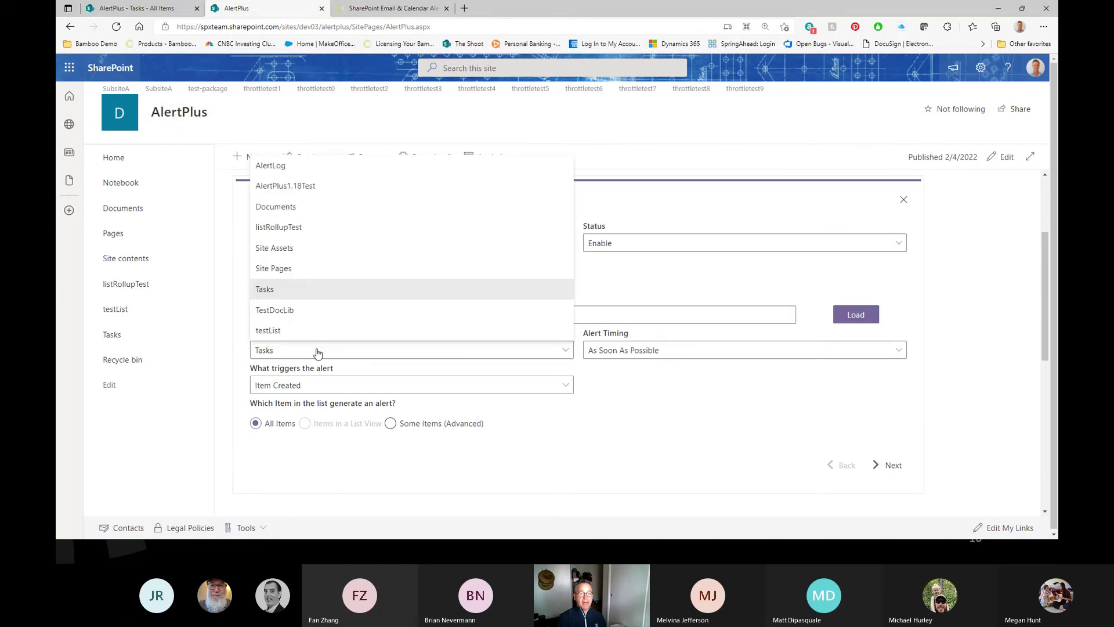
left_click(284, 294)
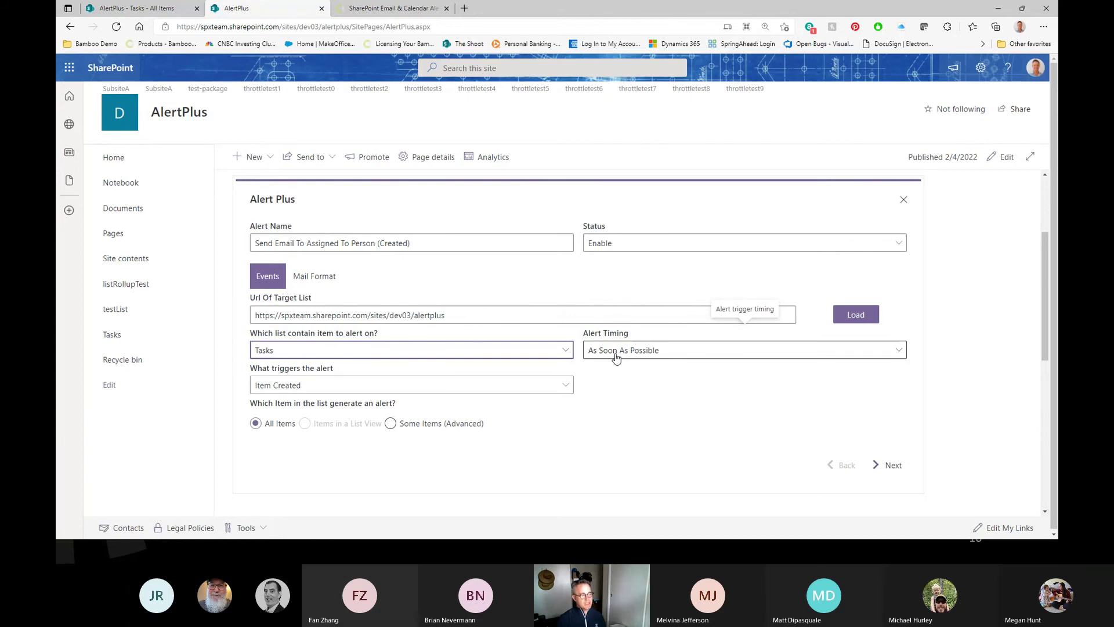
Try Daily alert timing, inspect its hour choices, and return the timing to As Soon As Possible.
left_click(659, 359)
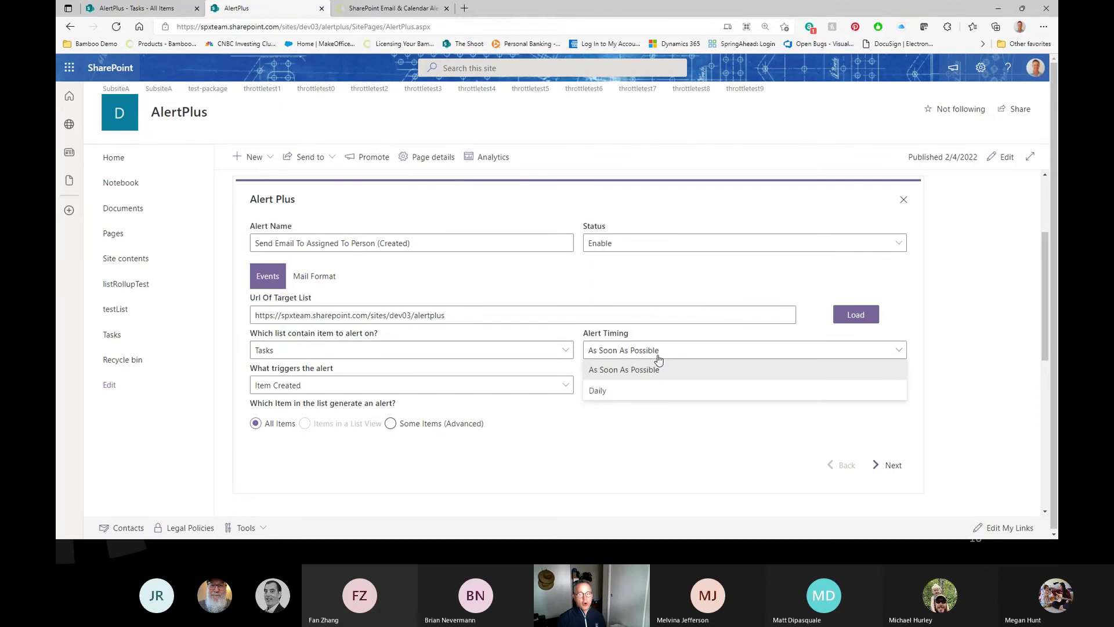
left_click(621, 395)
left_click(668, 394)
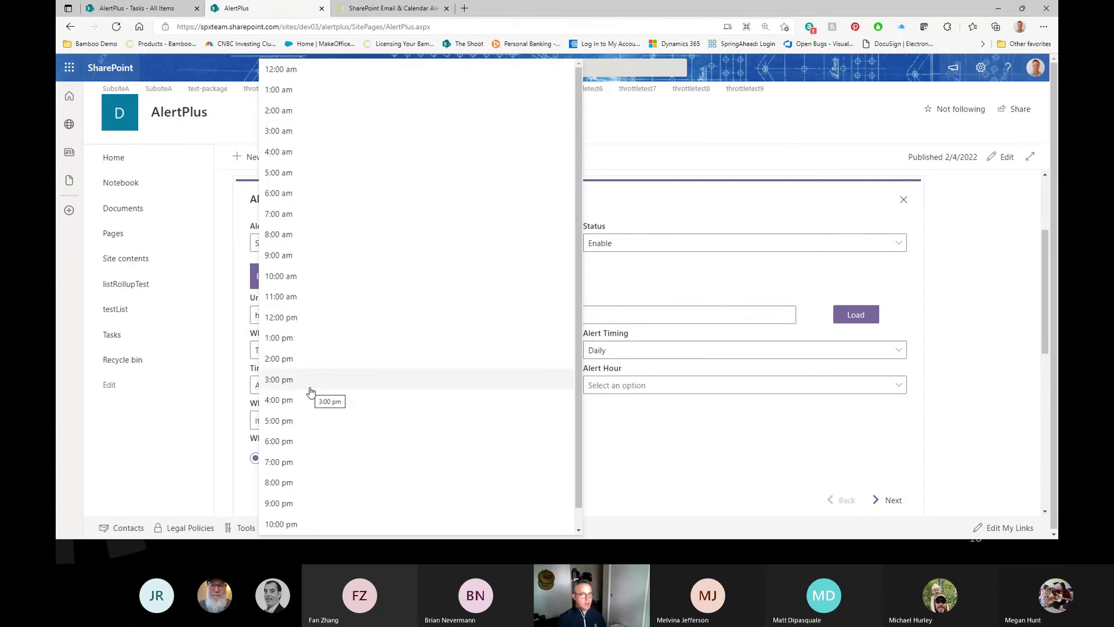
left_click(658, 452)
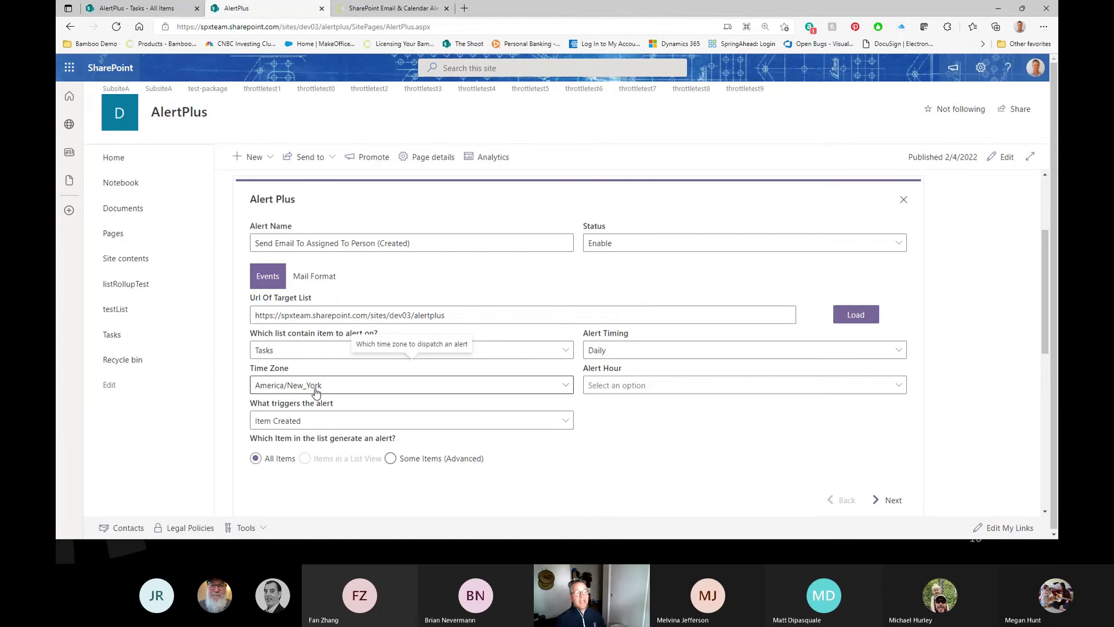
left_click(624, 348)
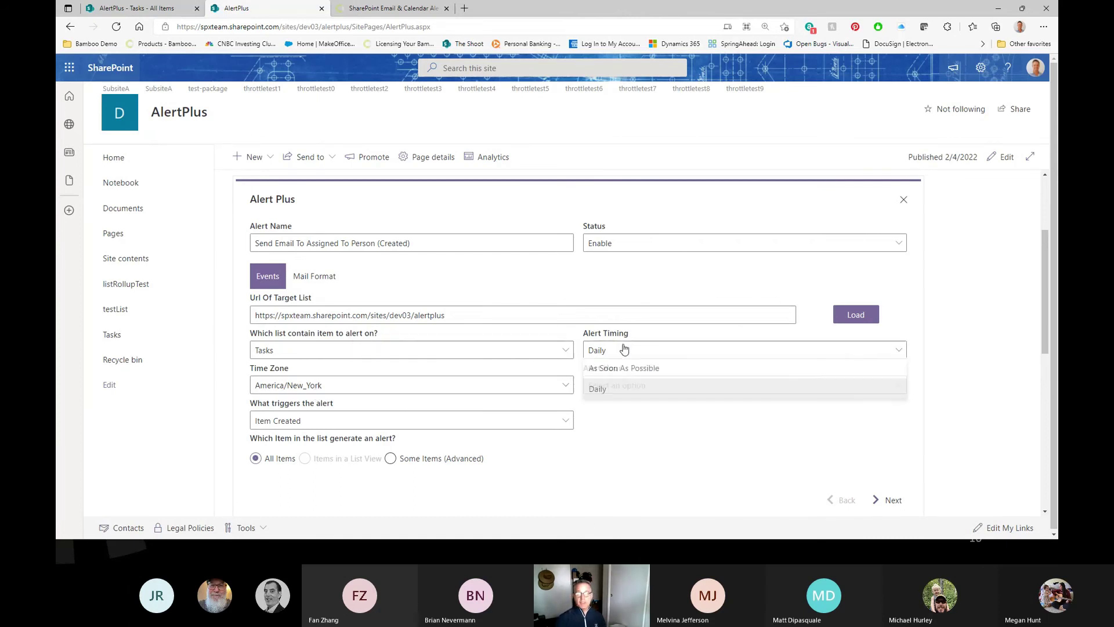
left_click(614, 369)
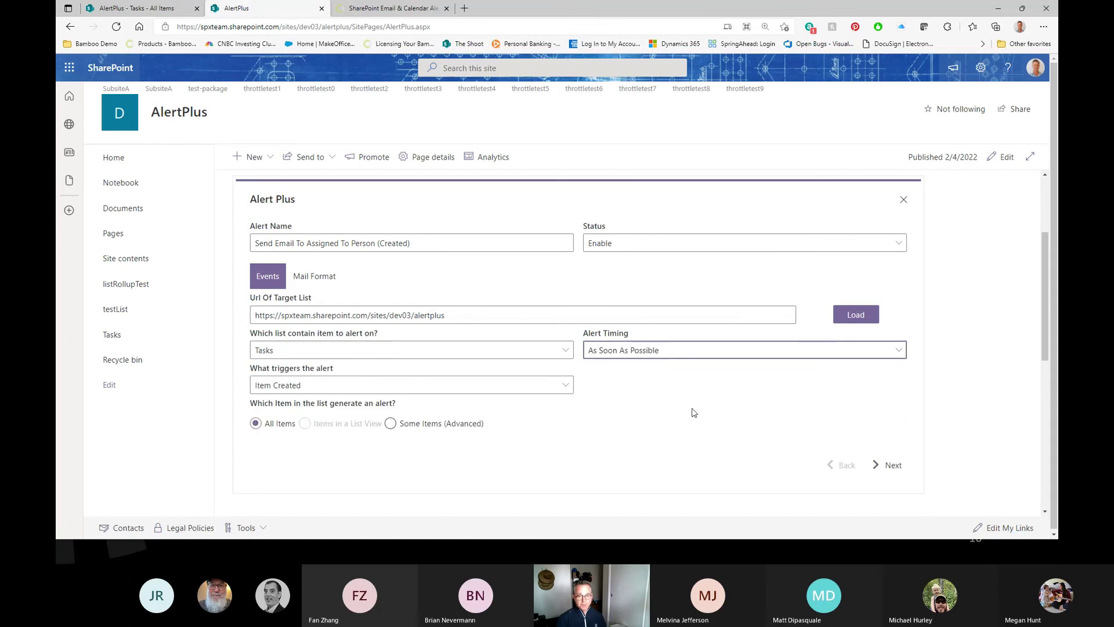
Examine the available choices for what triggers the alert, keeping Item Created.
scroll(694, 412, "down", 1)
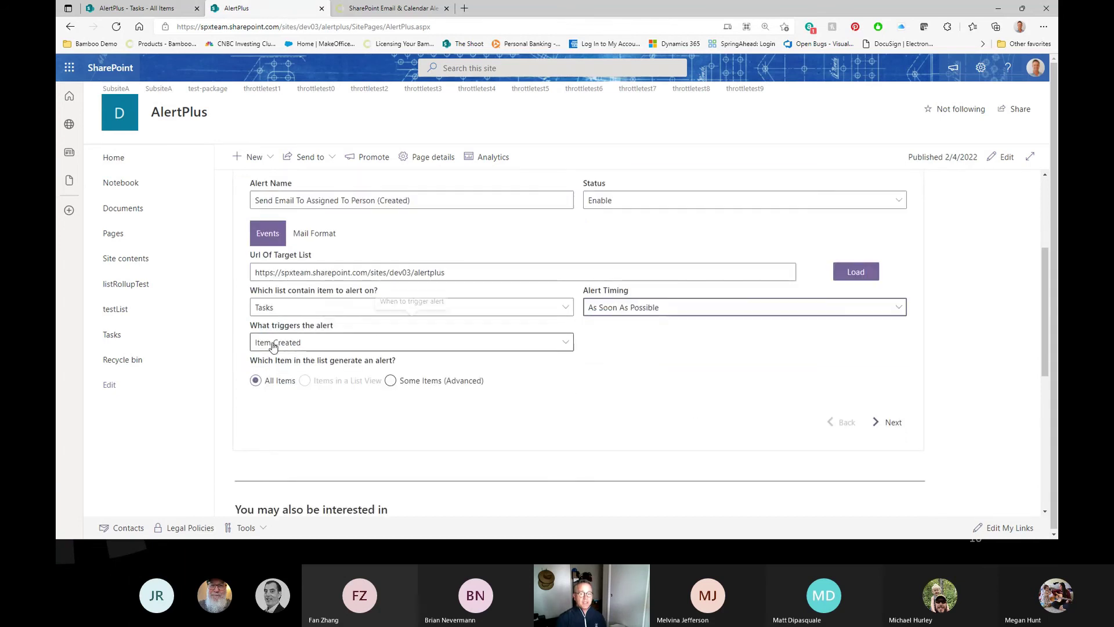
left_click(412, 346)
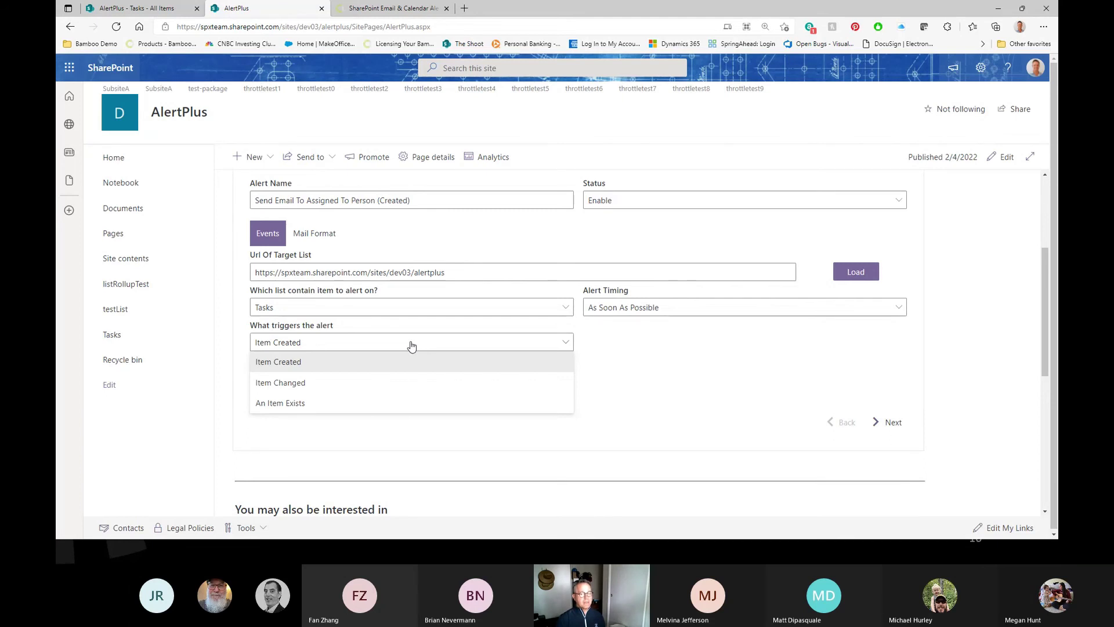
left_click(411, 344)
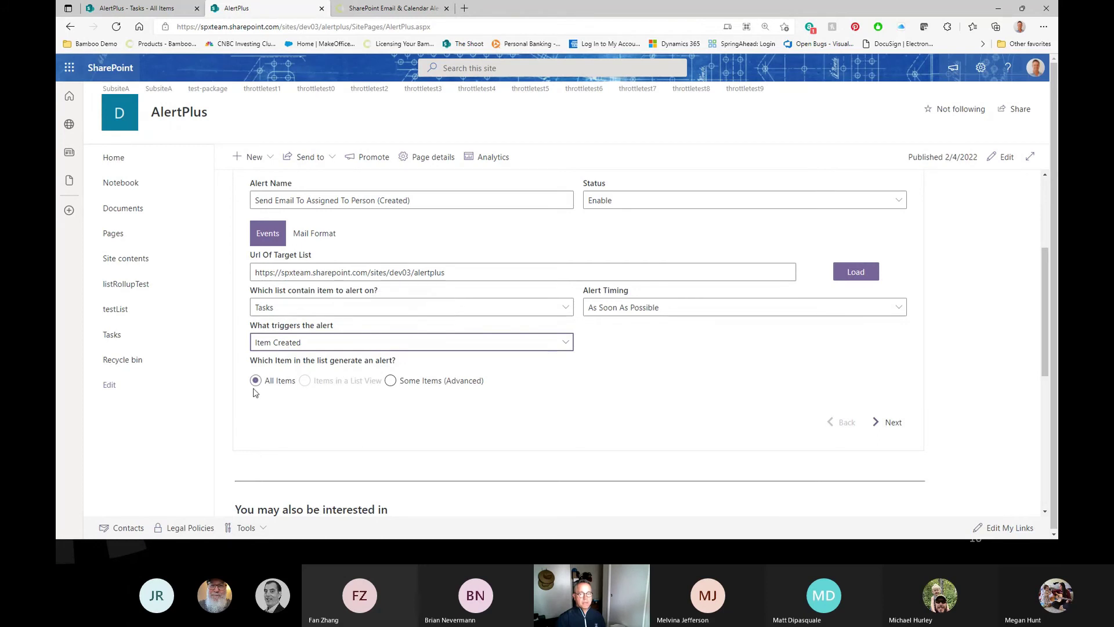
Review the alert's mail format, including sender, recipients, subject, body and the data fields available for insertion.
left_click(892, 423)
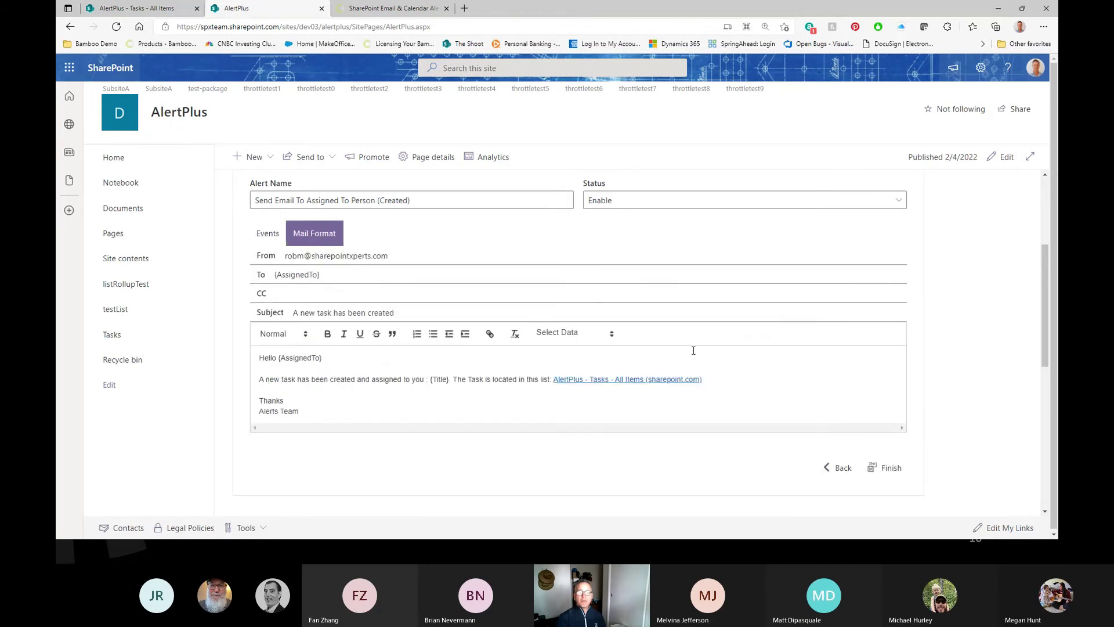
scroll(693, 350, "up", 2)
scroll(694, 368, "down", 1)
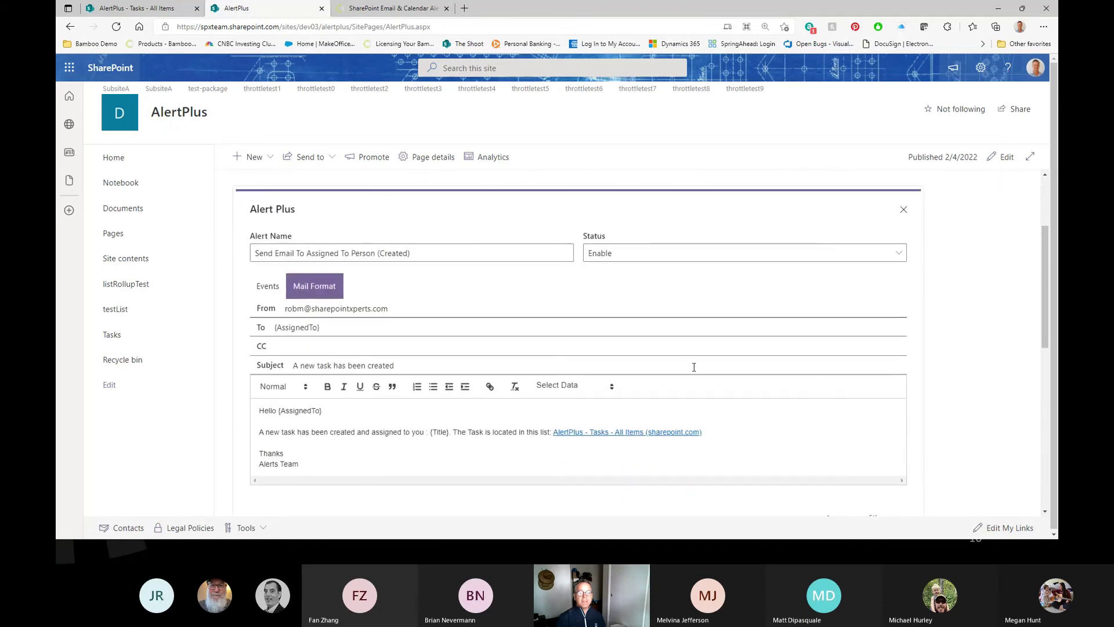
left_click(266, 290)
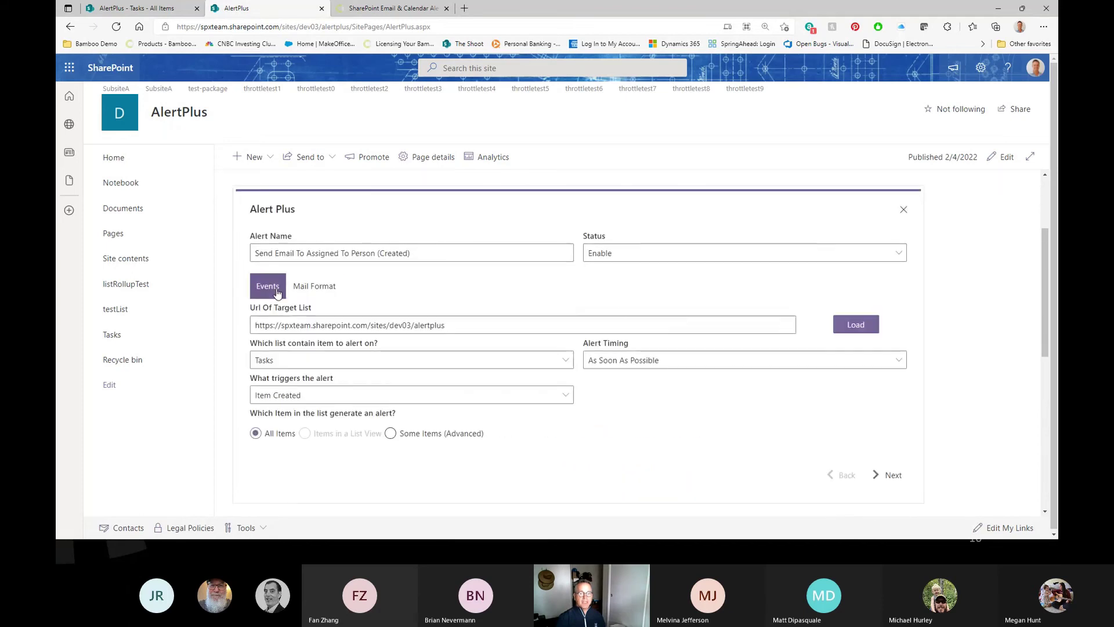
left_click(312, 288)
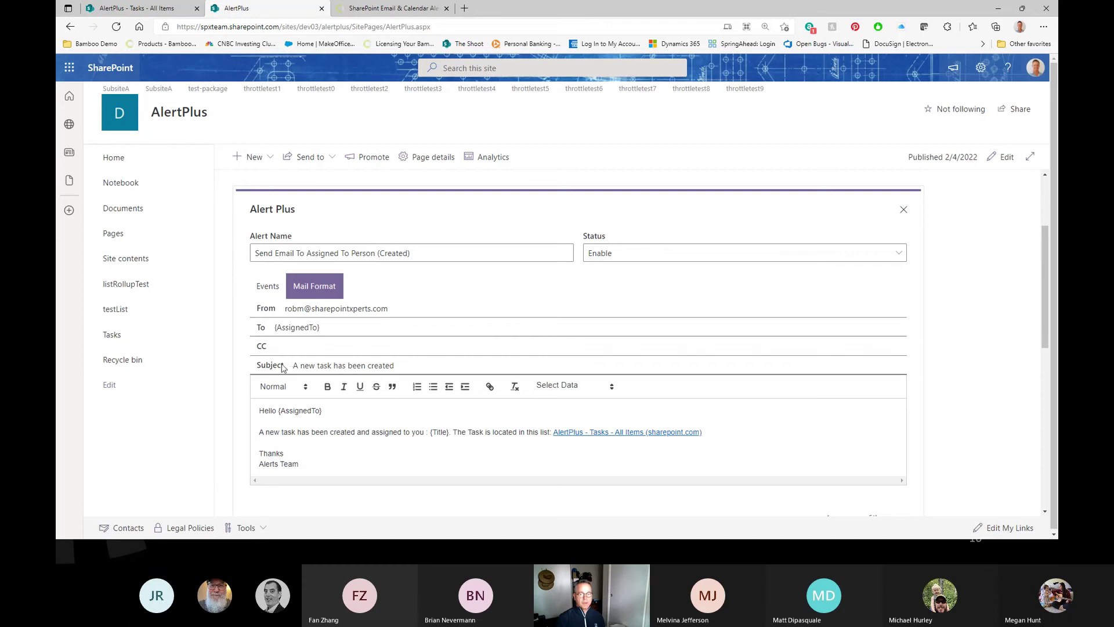
scroll(413, 371, "down", 2)
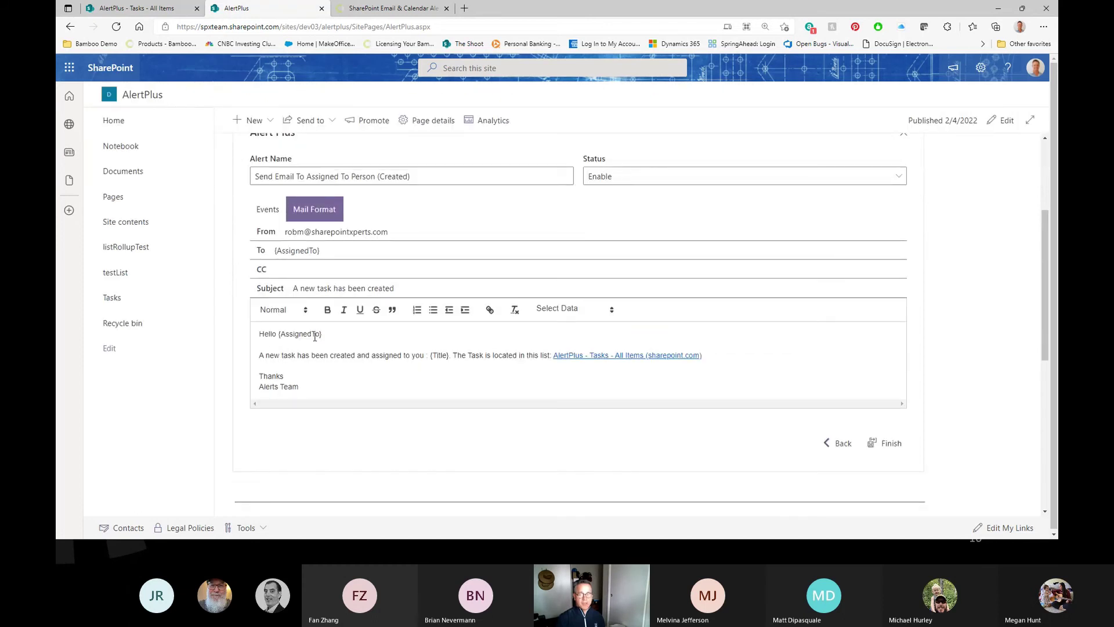
left_click(584, 311)
left_click(585, 311)
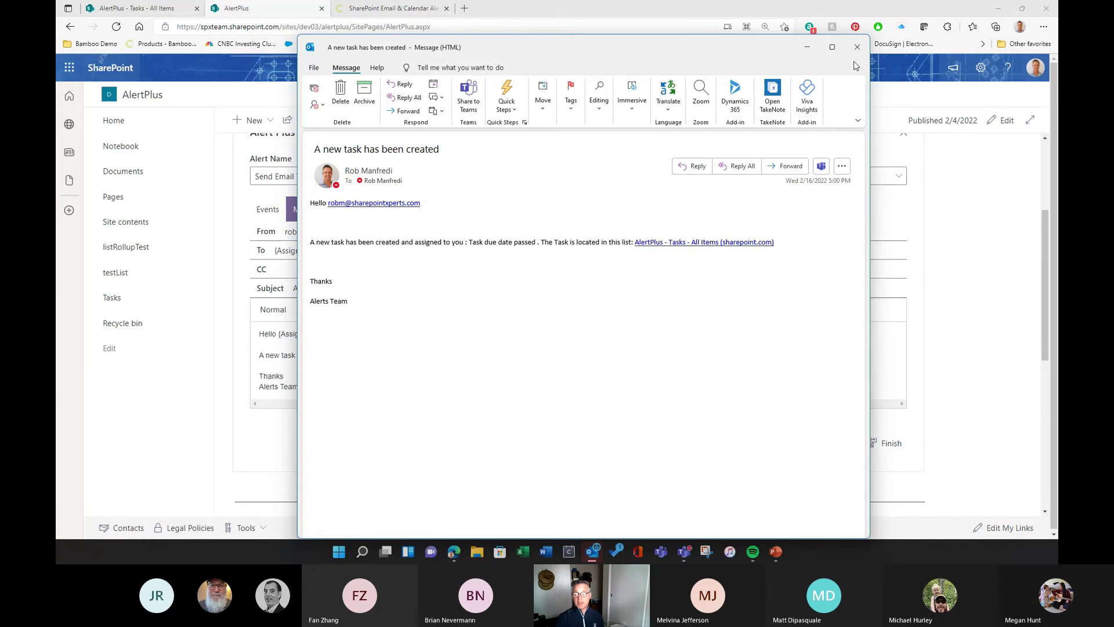
Minimize the sample alert email and close the open alert to return to the alert list.
left_click(807, 48)
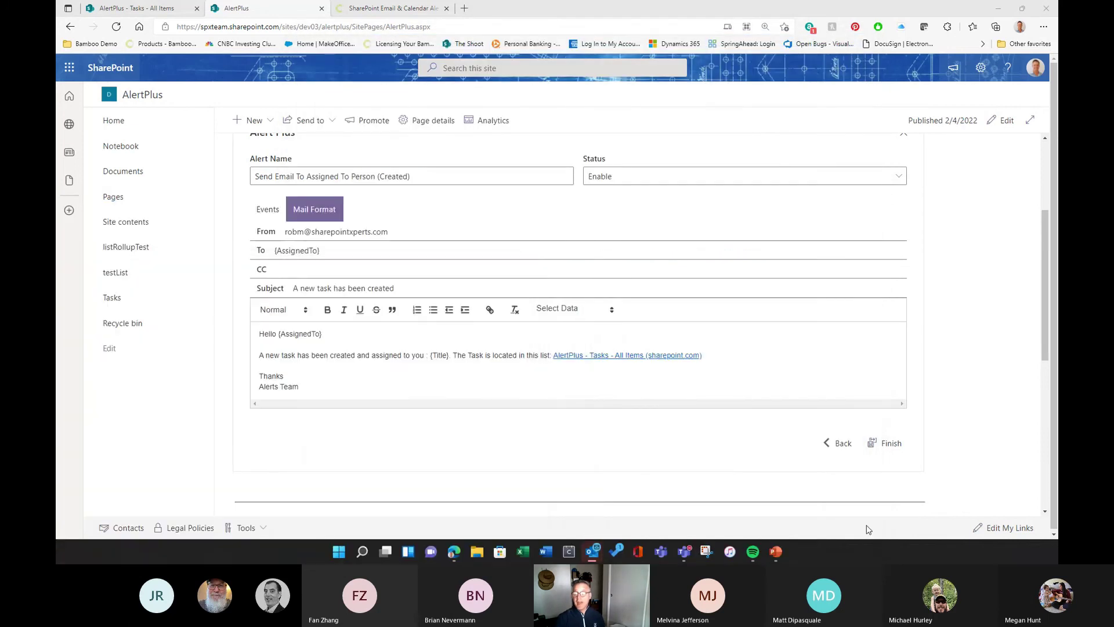
scroll(812, 466, "up", 3)
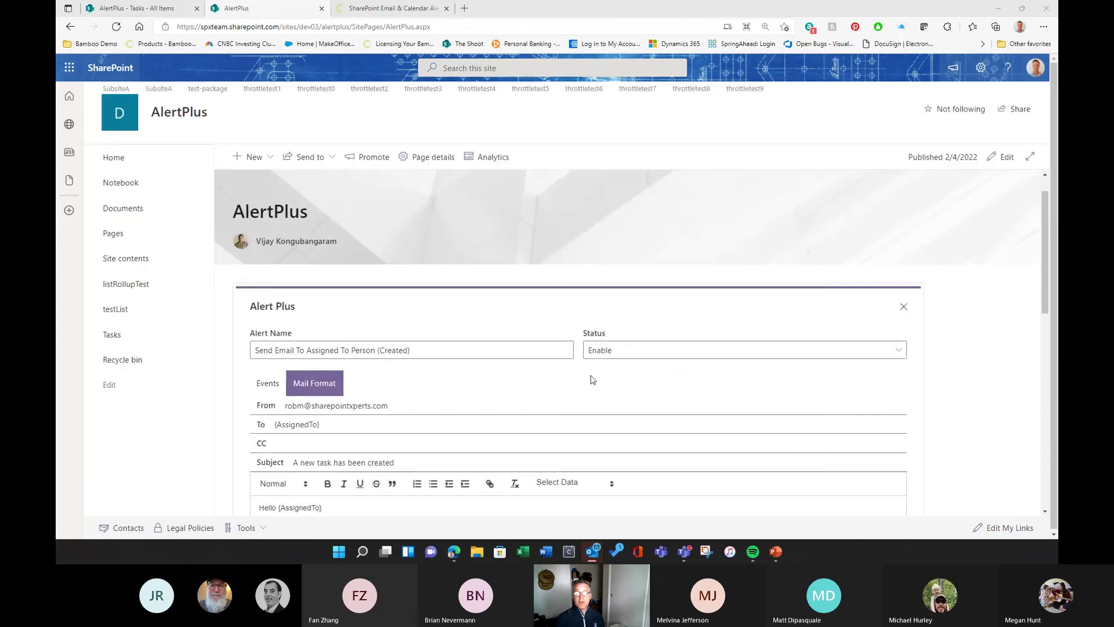
scroll(676, 430, "down", 5)
left_click(904, 304)
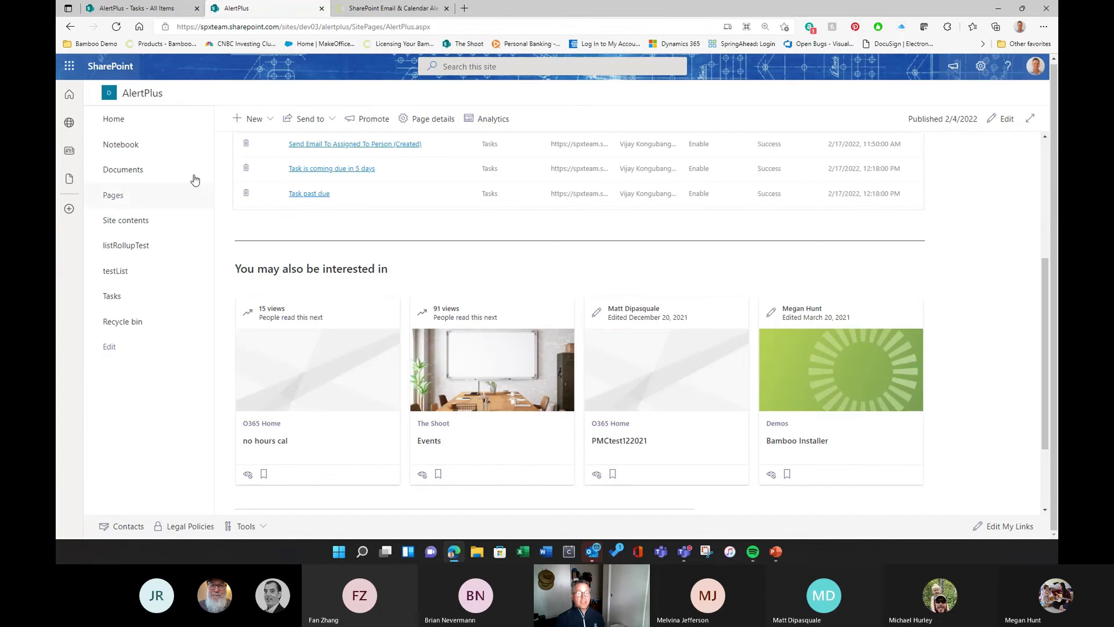
Open the "Task is coming due in 5 days" alert and examine the columns available for its Due date filter condition.
left_click(339, 172)
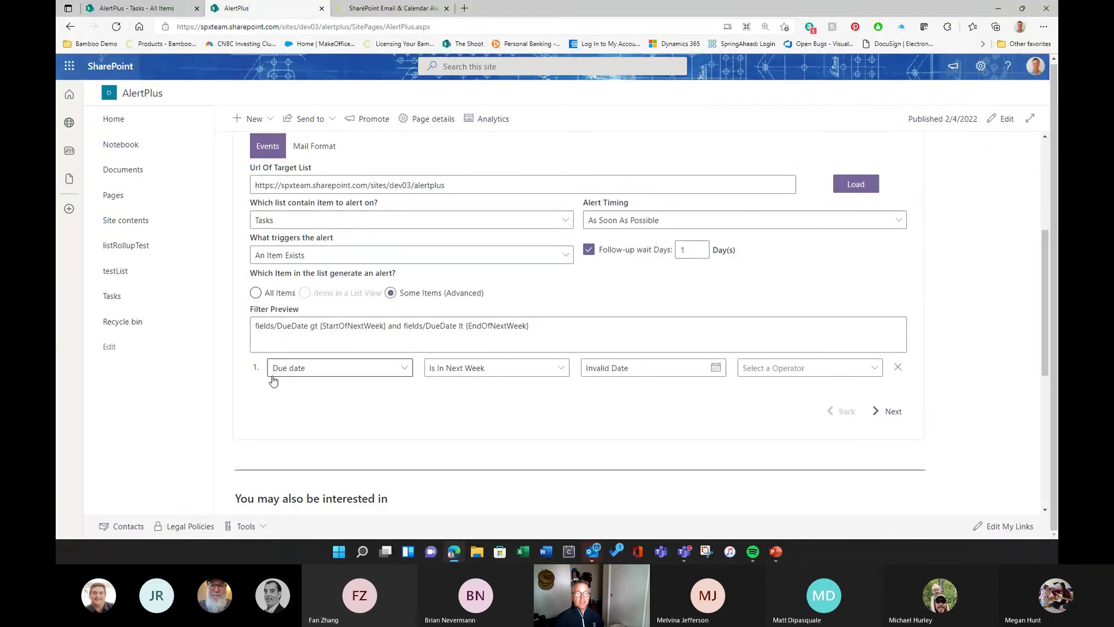
left_click(306, 374)
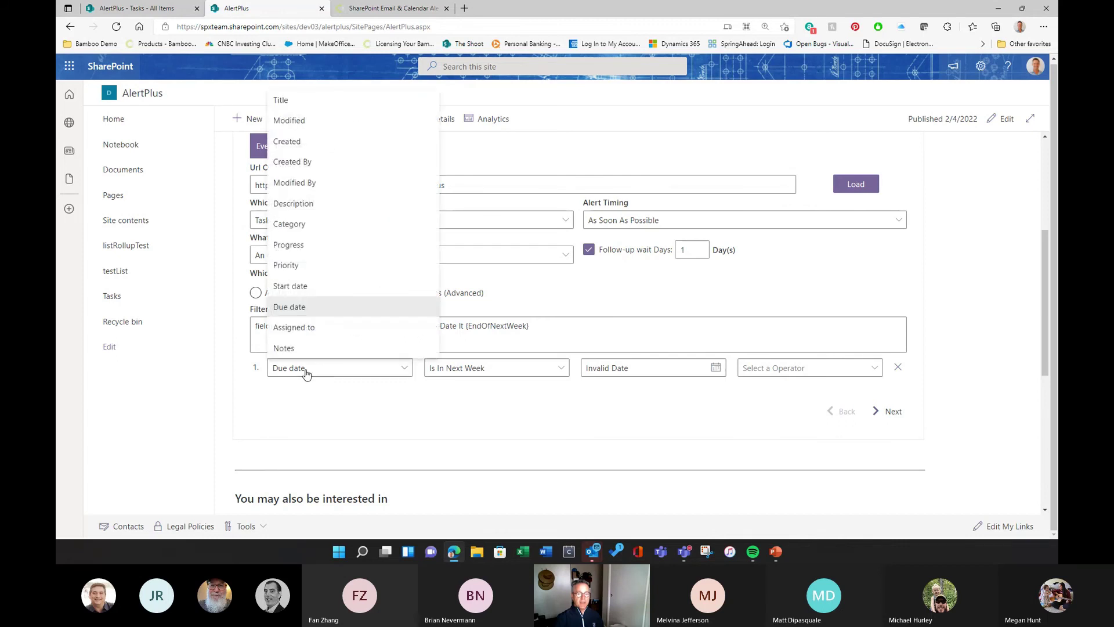
left_click(305, 371)
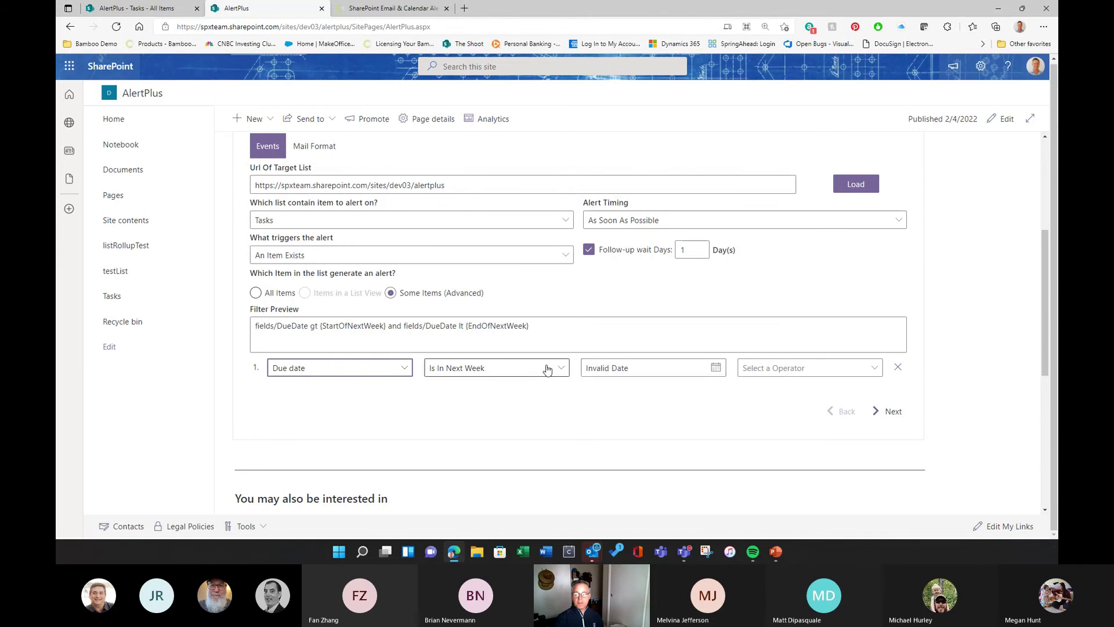
Join a second filter condition to the Due date condition with And, requiring that Progress Not Equals Completed.
left_click(787, 374)
left_click(768, 408)
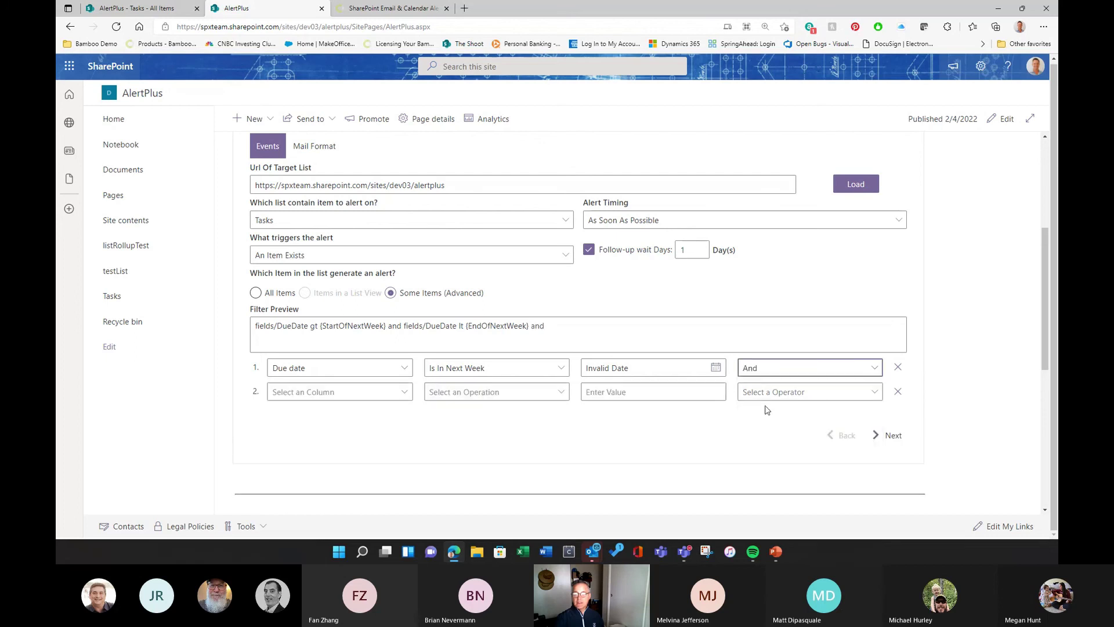
left_click(343, 394)
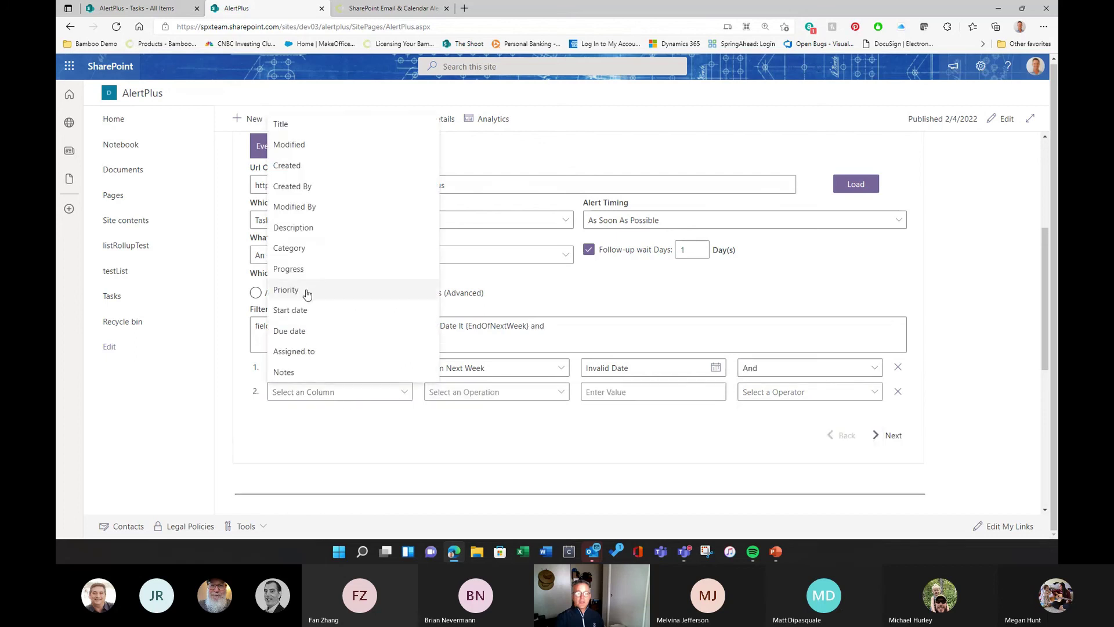
left_click(288, 269)
left_click(476, 394)
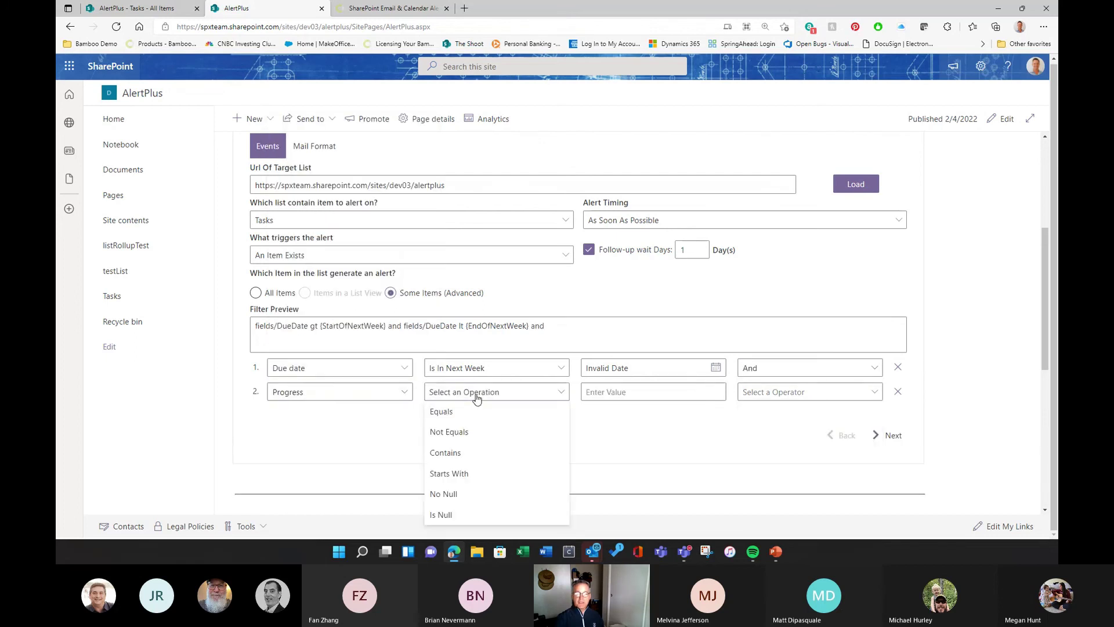
left_click(470, 433)
left_click(595, 393)
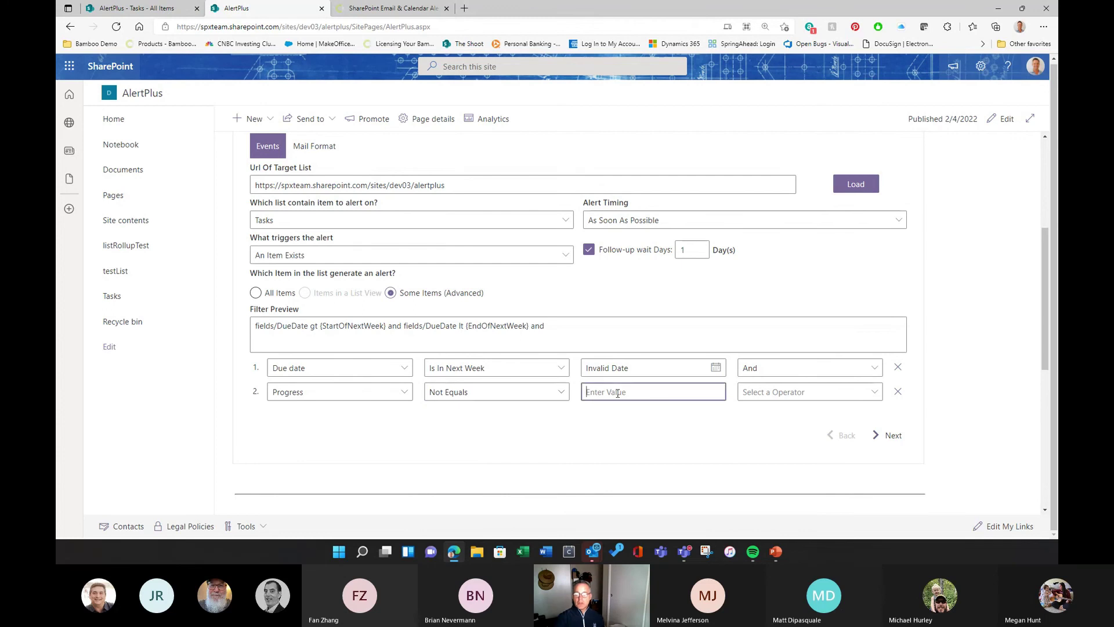
type("COmp")
key("BackSpace")
key("BackSpace")
key("BackSpace")
key("BackSpace")
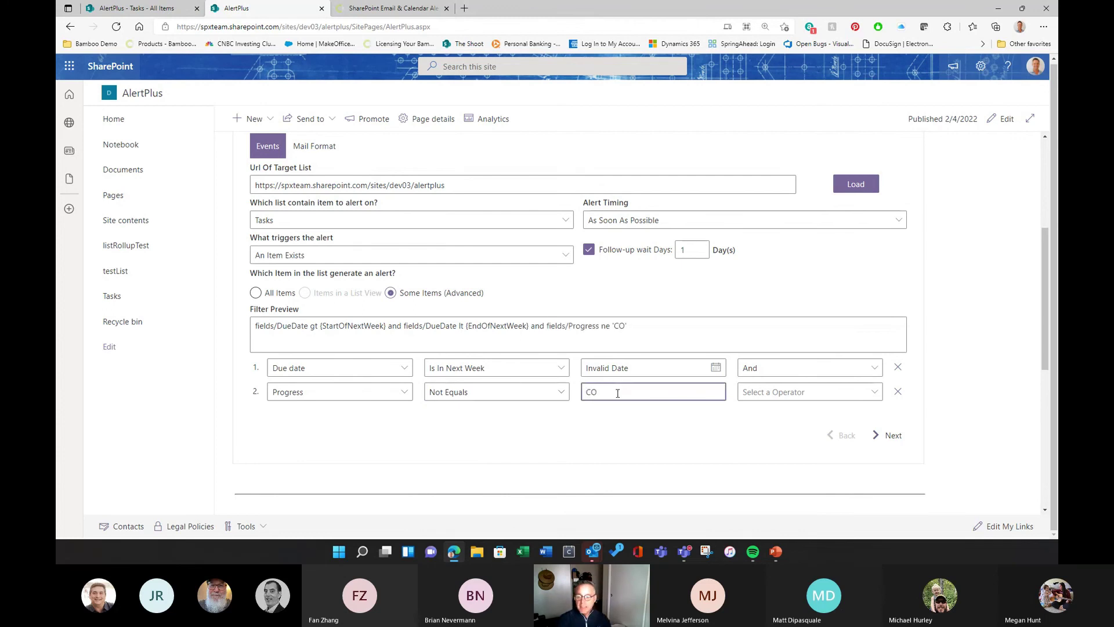
type("Completed")
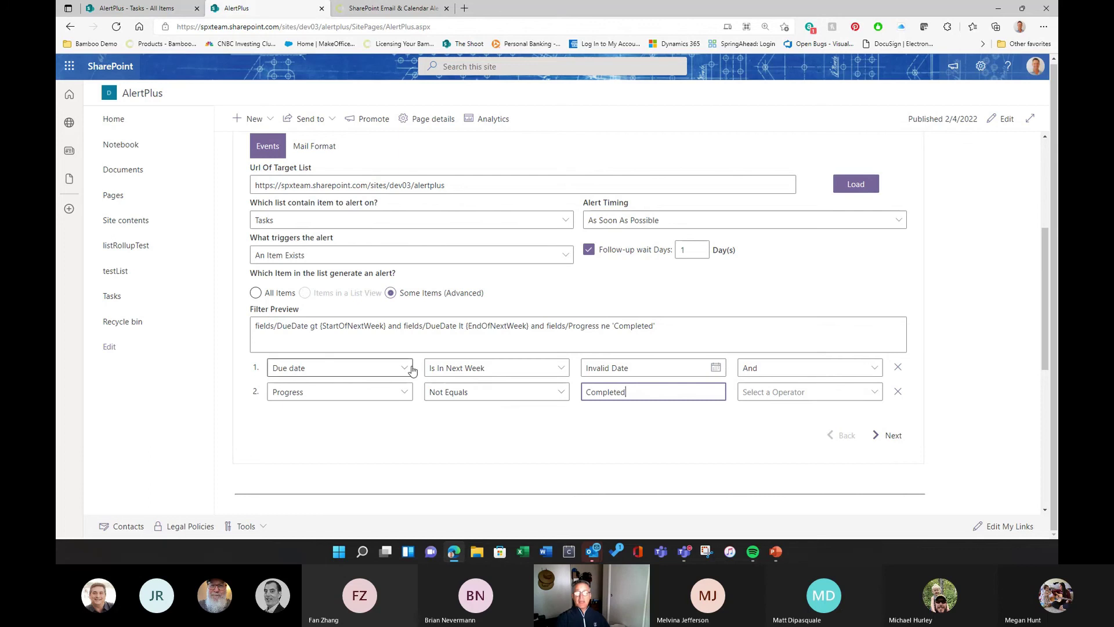
Set the Due date condition to Is Approaching In 5, and close the alert to return to the alert list.
left_click(489, 373)
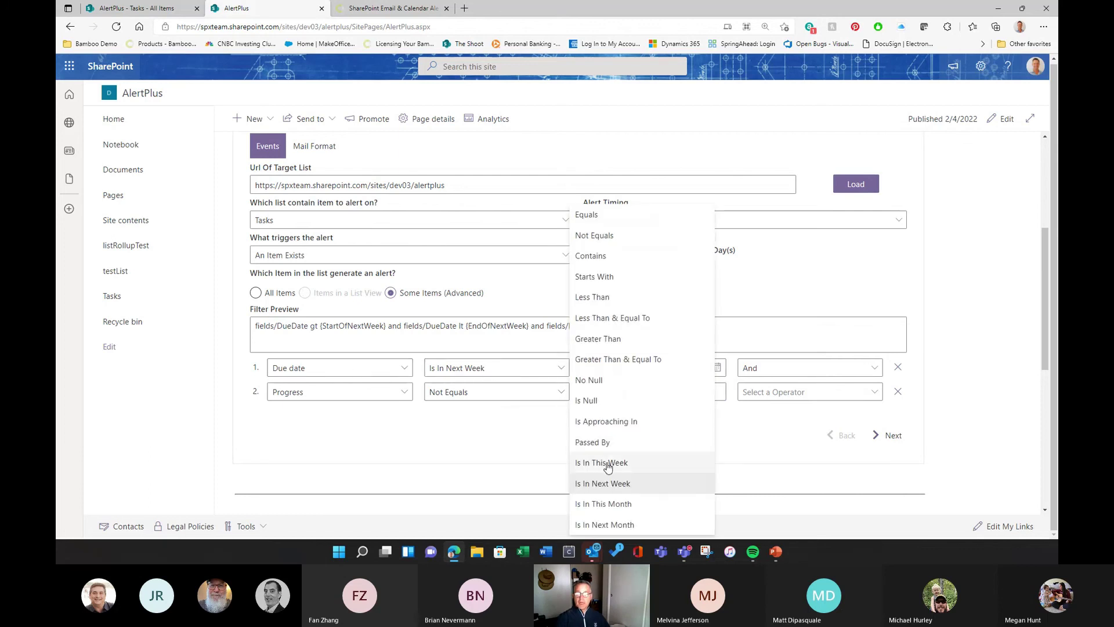
left_click(607, 424)
left_click(601, 367)
type("5")
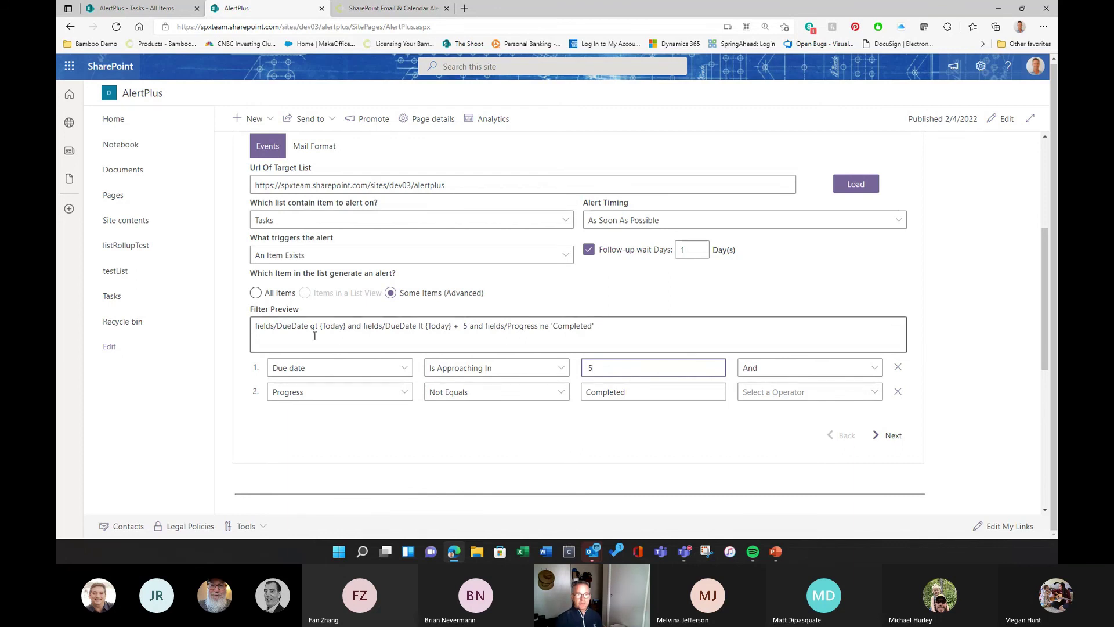
scroll(557, 288, "up", 4)
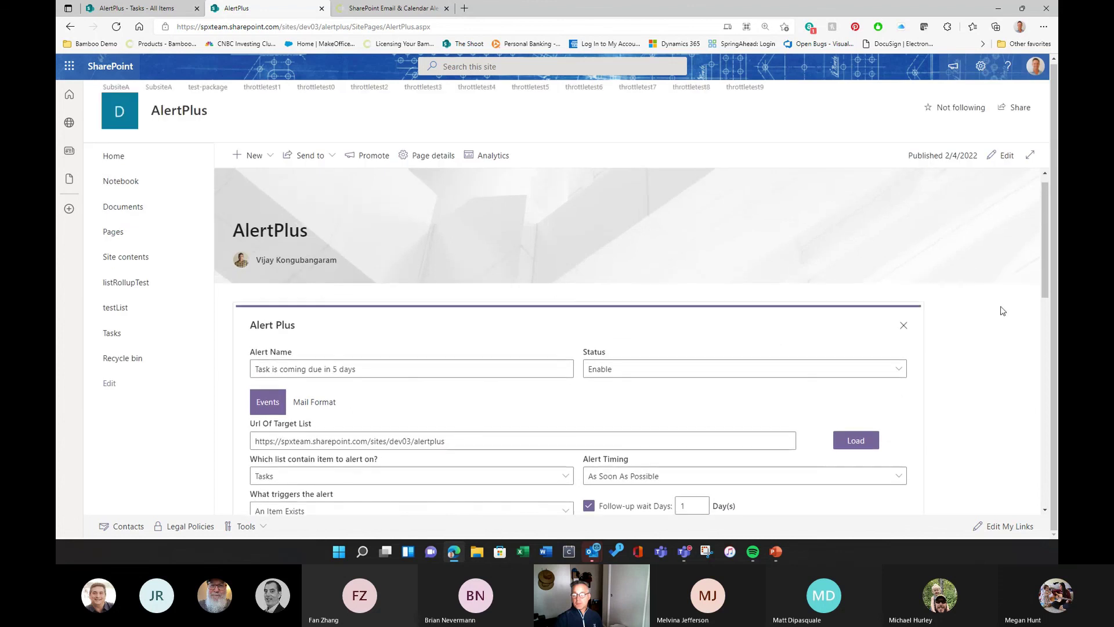
left_click(903, 301)
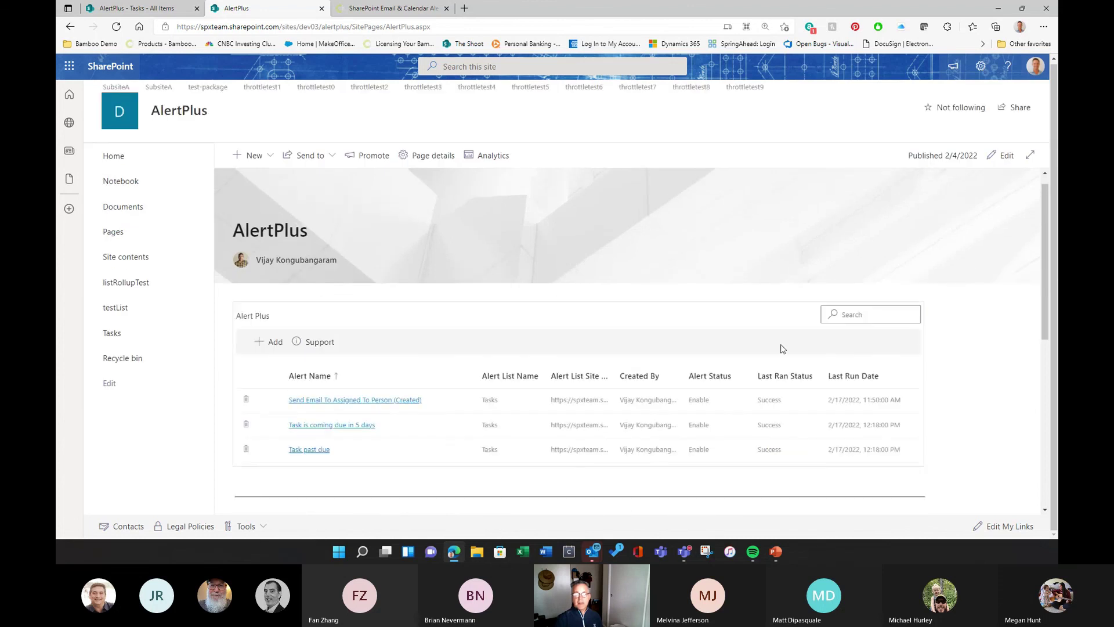
Open the "Task past due" alert and set the date in its Due date condition to February 17, 2022.
left_click(302, 450)
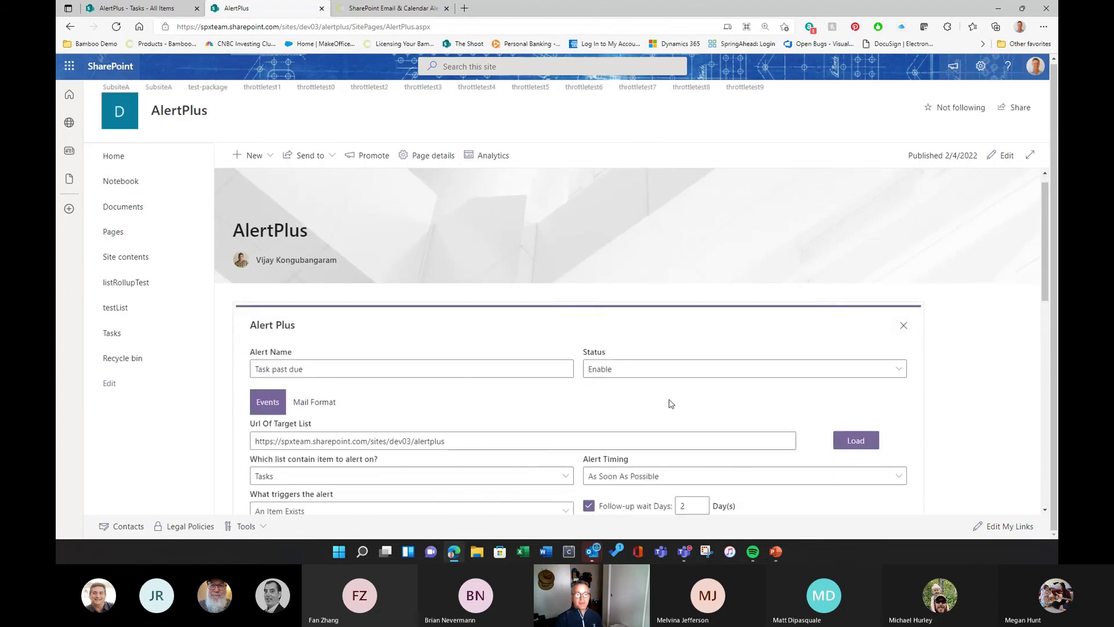
scroll(670, 403, "down", 2)
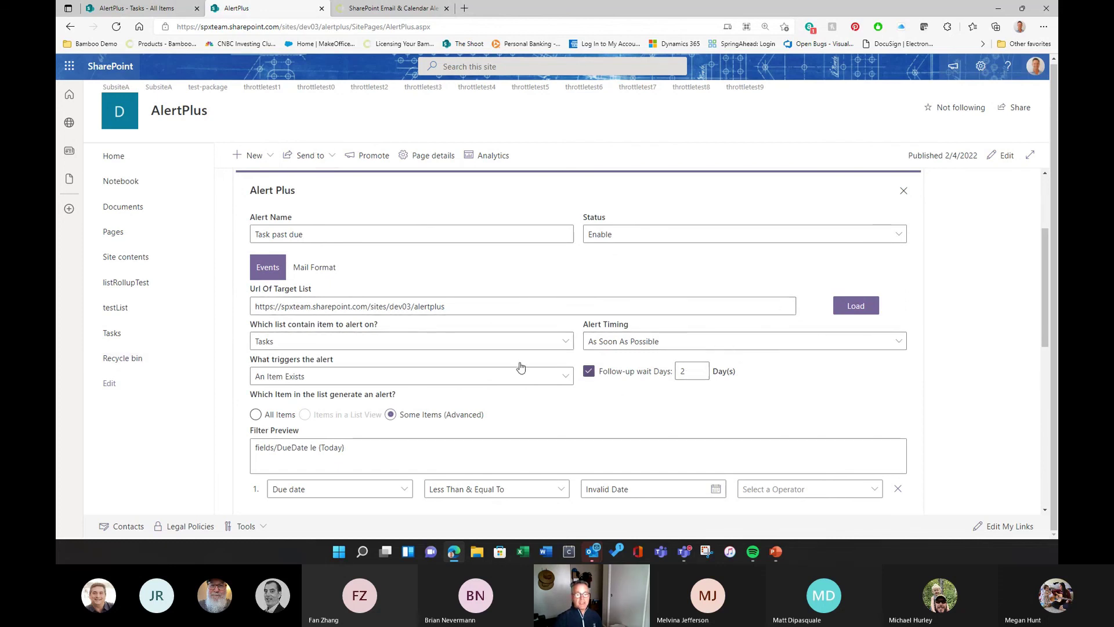
scroll(521, 367, "down", 1)
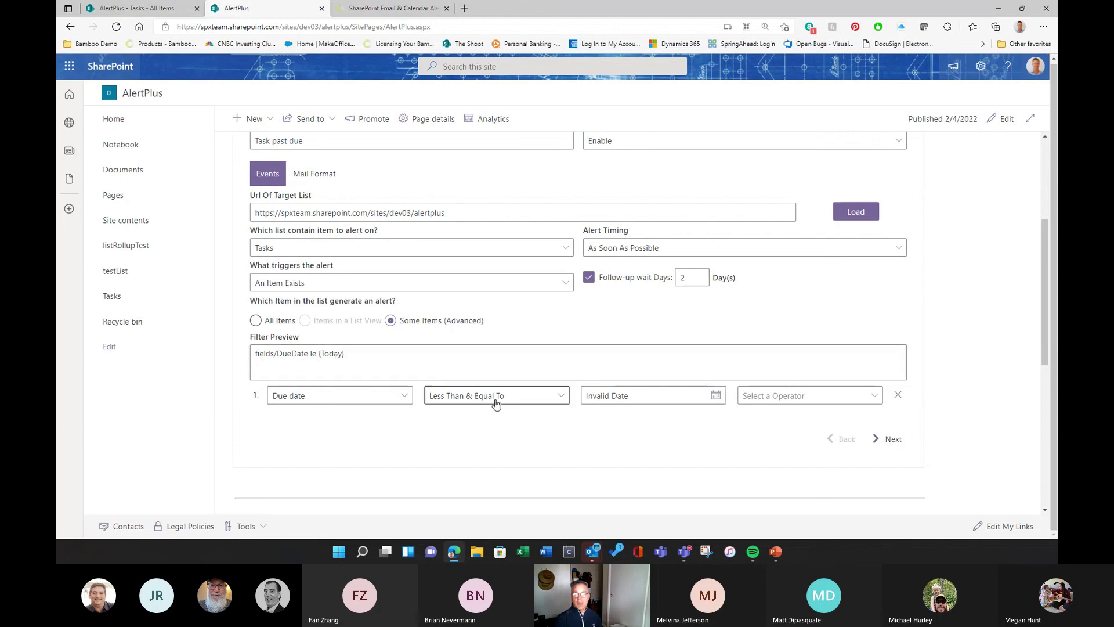
left_click(716, 397)
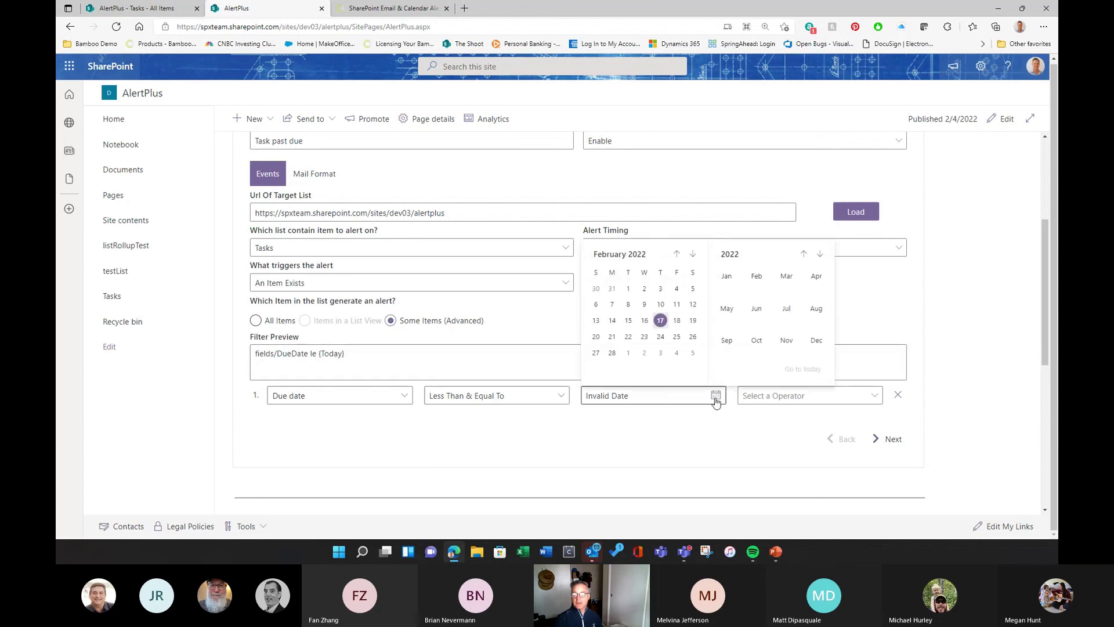
left_click(661, 321)
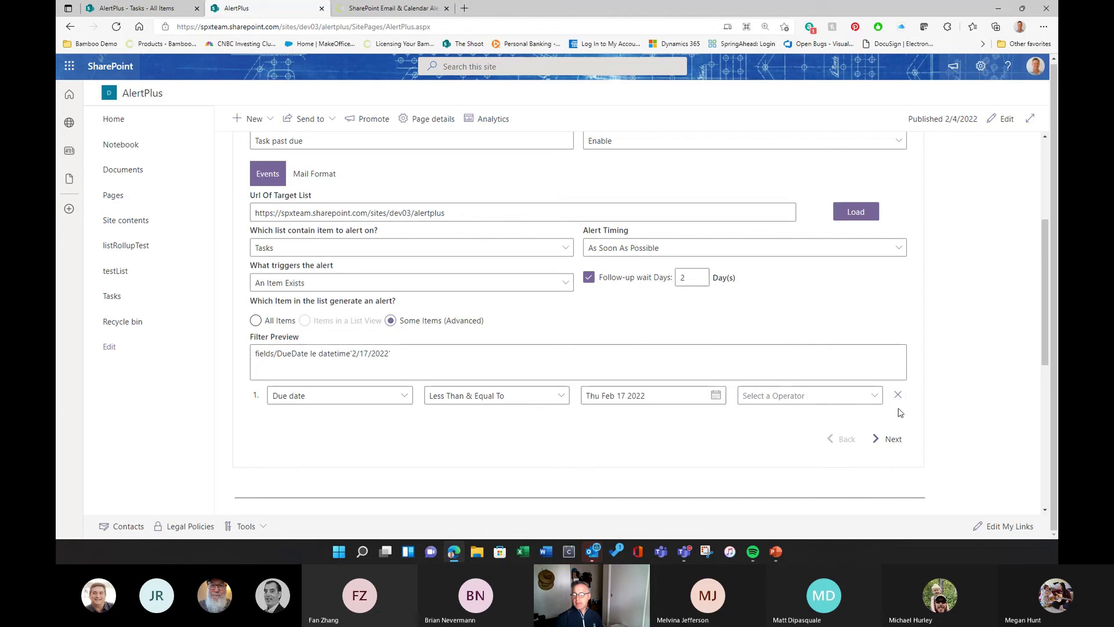
Extend the "Task past due" filter with an And condition where Progress Not Equals Completed.
left_click(781, 395)
left_click(785, 435)
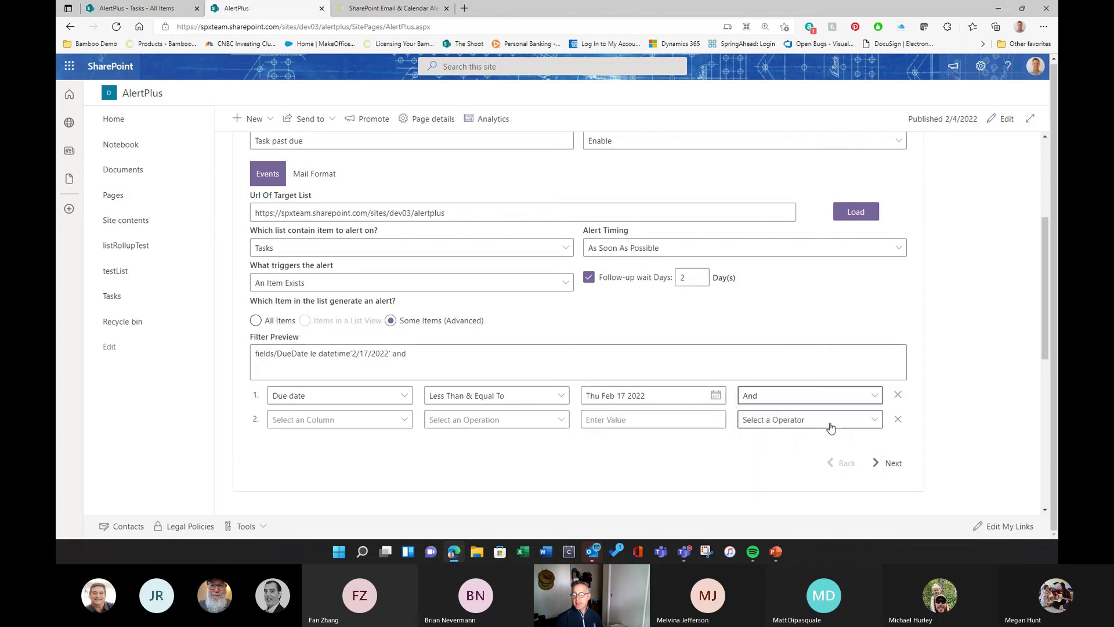
left_click(323, 420)
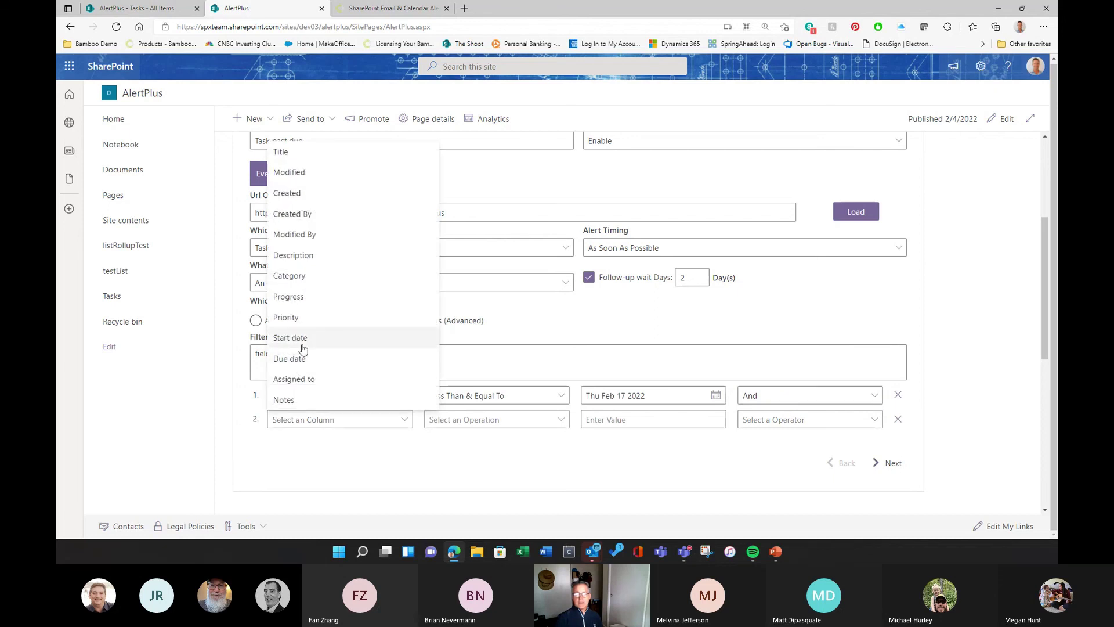
left_click(297, 305)
left_click(475, 419)
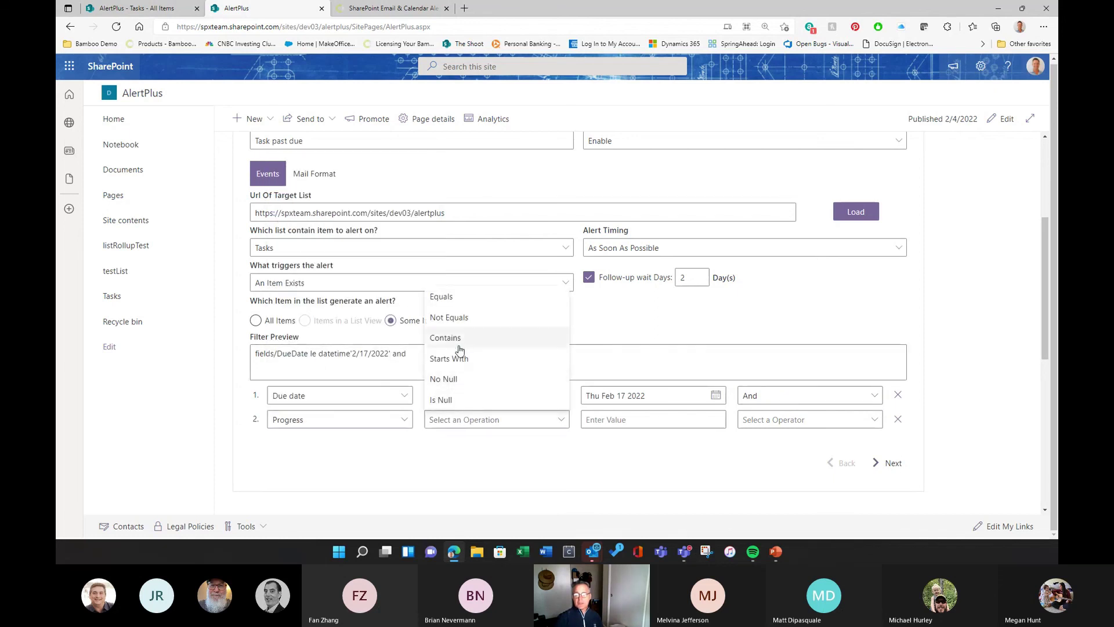
left_click(493, 318)
left_click(609, 419)
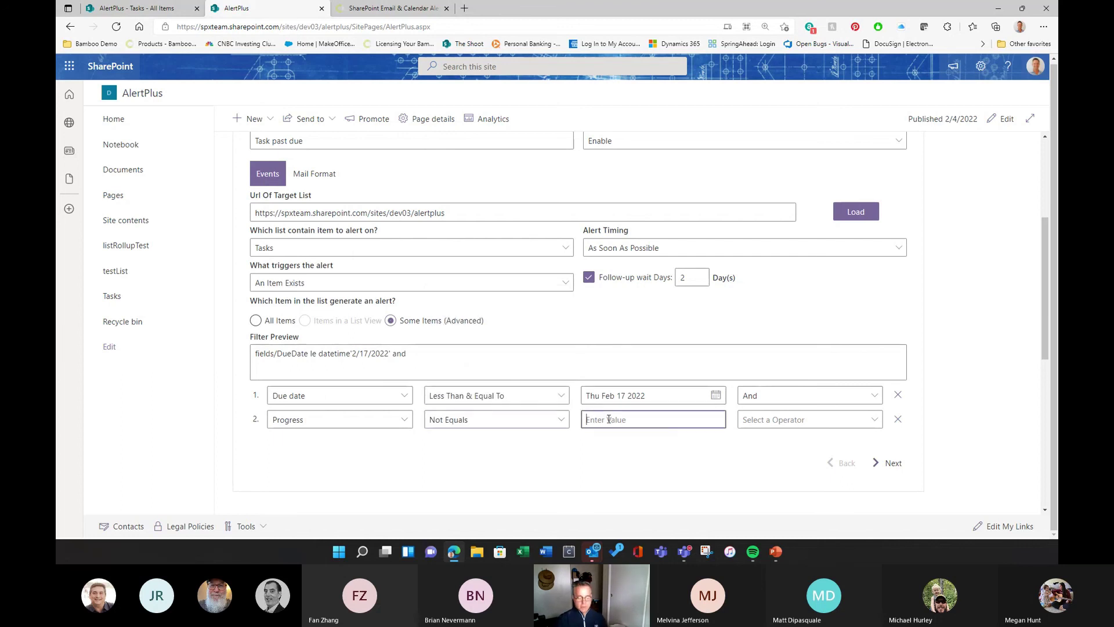
type("Completed")
left_click(599, 459)
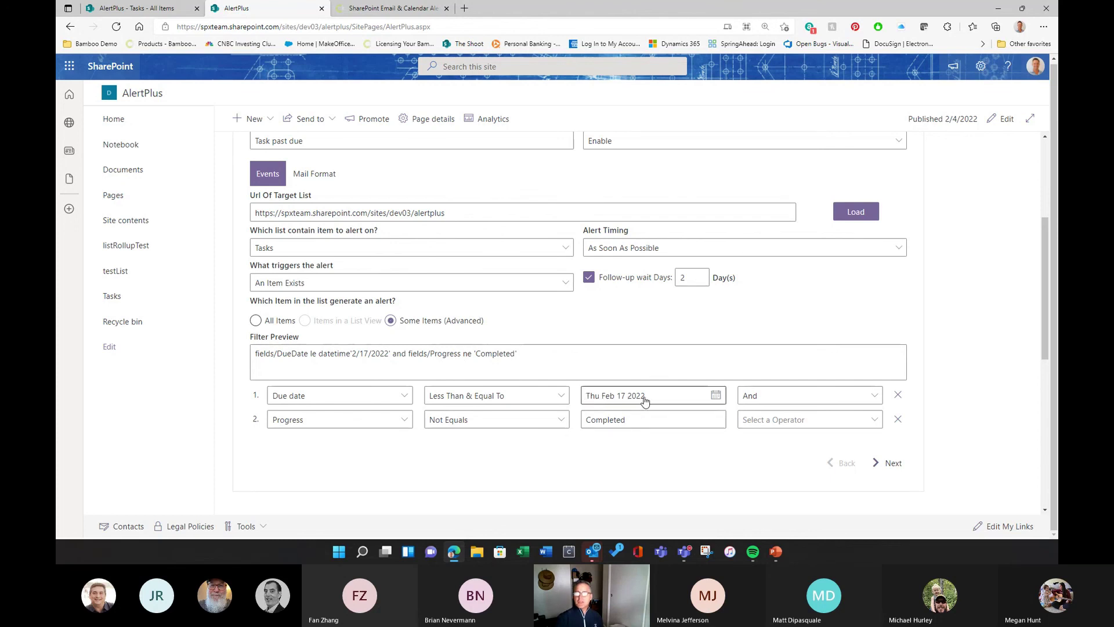
Highlight the Progress clause in the filter preview, and review the alert's follow-up wait setting.
left_click(532, 374)
left_click_drag(517, 354, 407, 354)
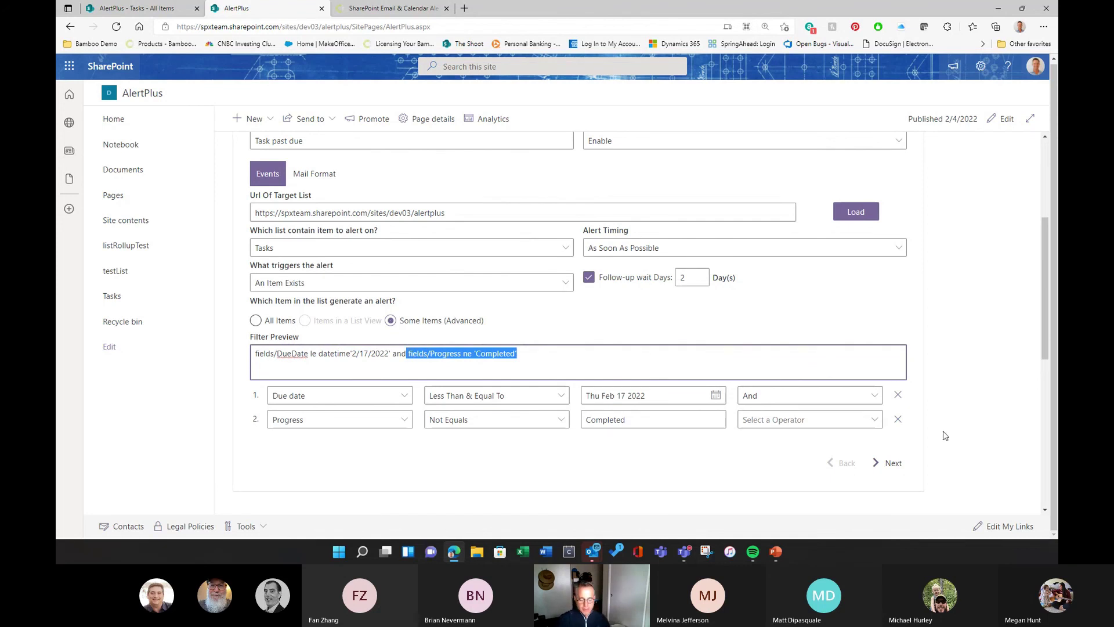
key("Right")
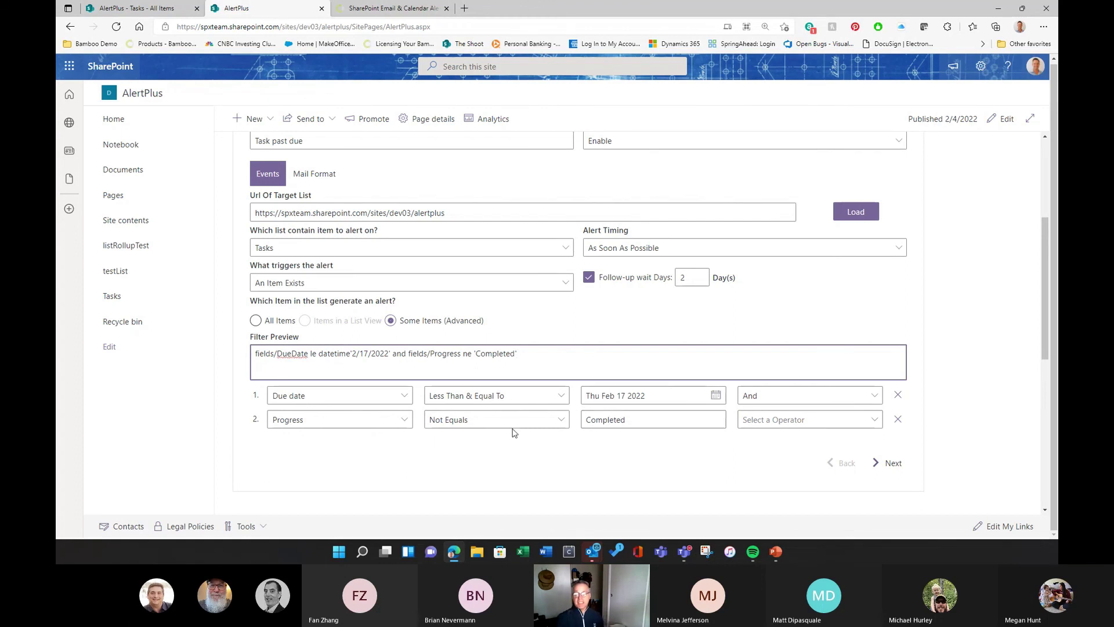
scroll(593, 464, "up", 3)
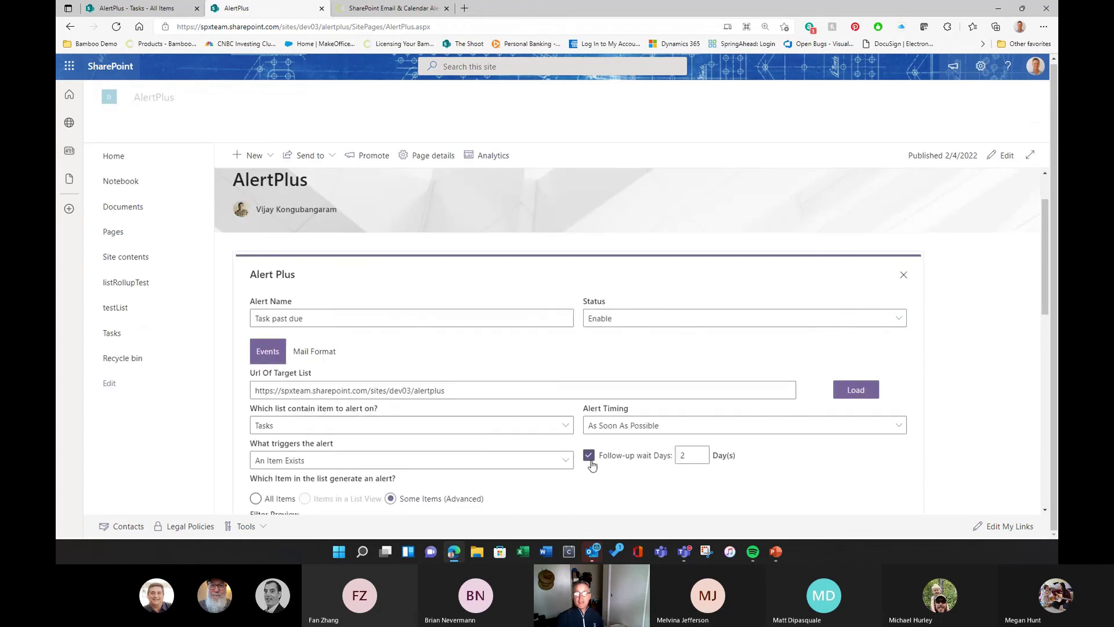